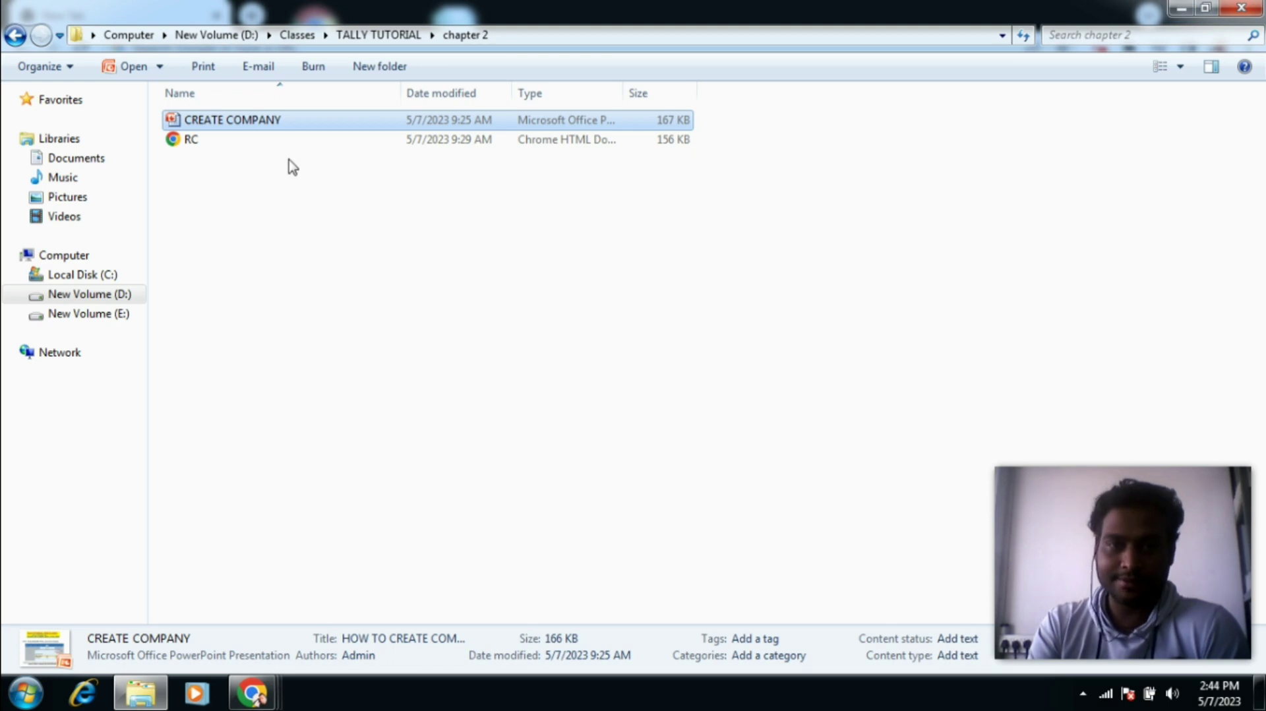
Step: Open RC.pdf, read the GST certificate through Annexure A, then minimize Chrome
{"action": "double_click", "coordinate": [263, 144]}
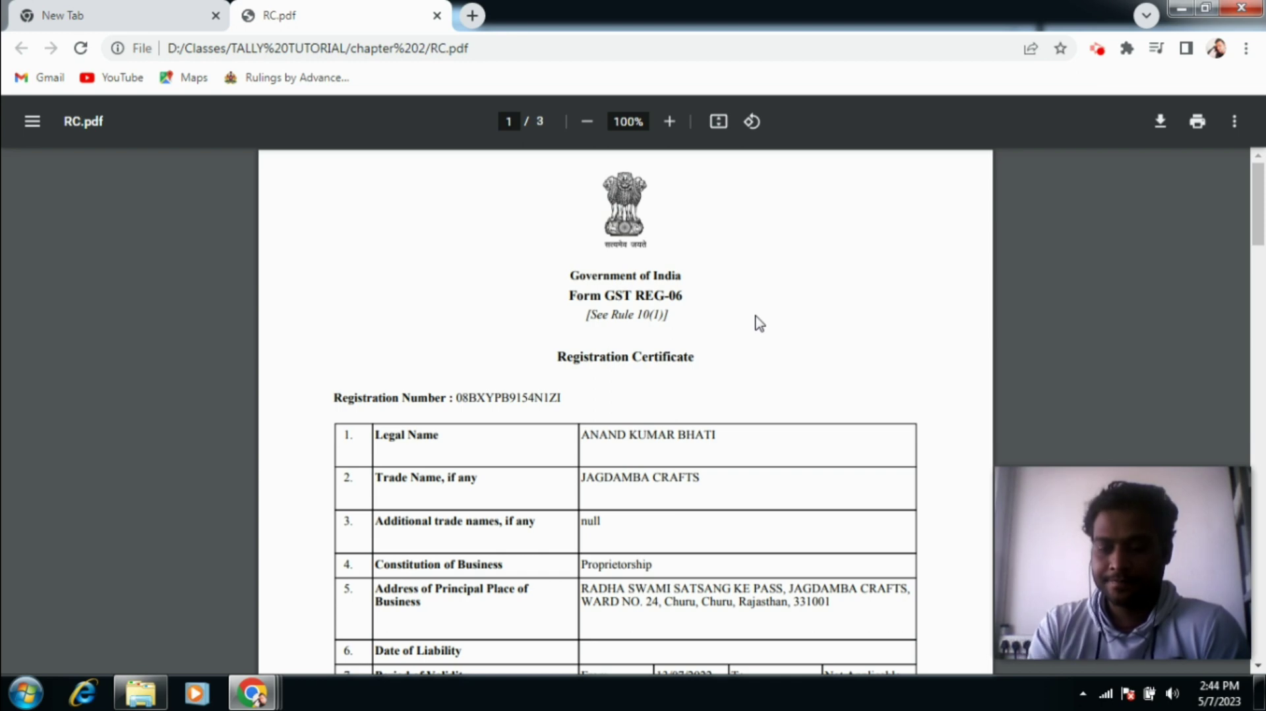
{"action": "scroll", "coordinate": [759, 323], "scroll_direction": "down", "scroll_amount": 2}
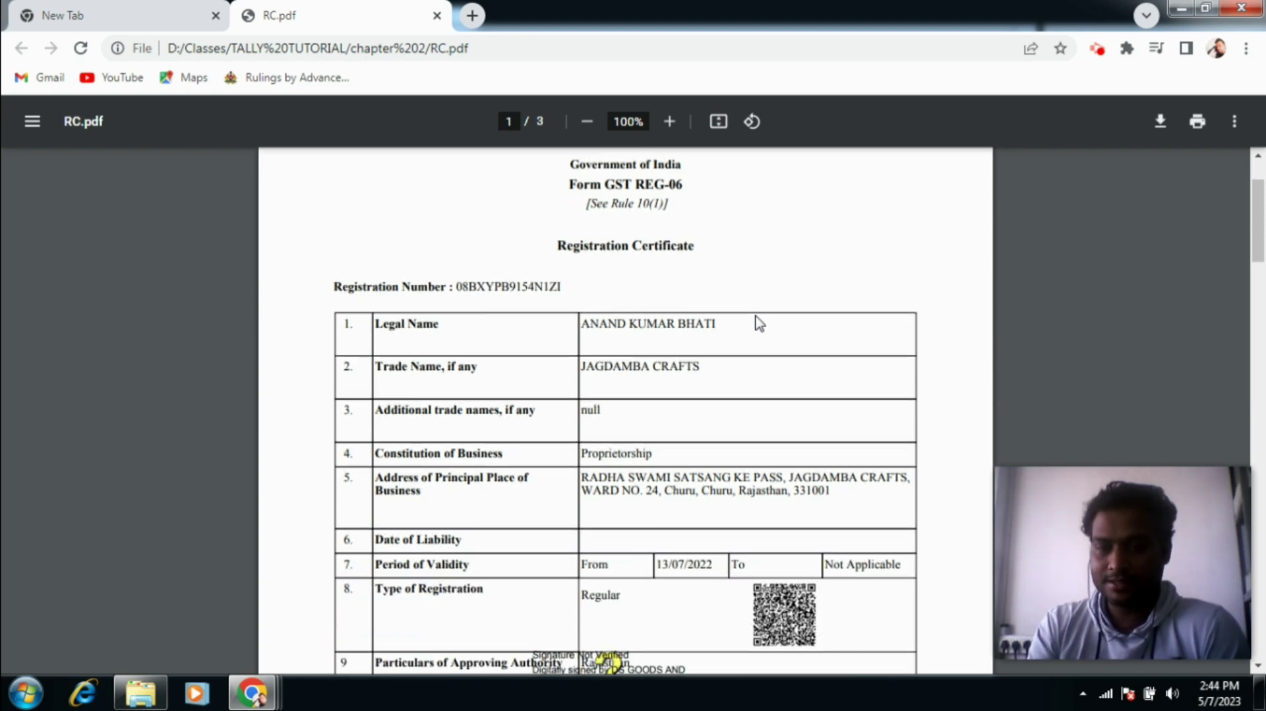
{"action": "scroll", "coordinate": [759, 323], "scroll_direction": "down", "scroll_amount": 3}
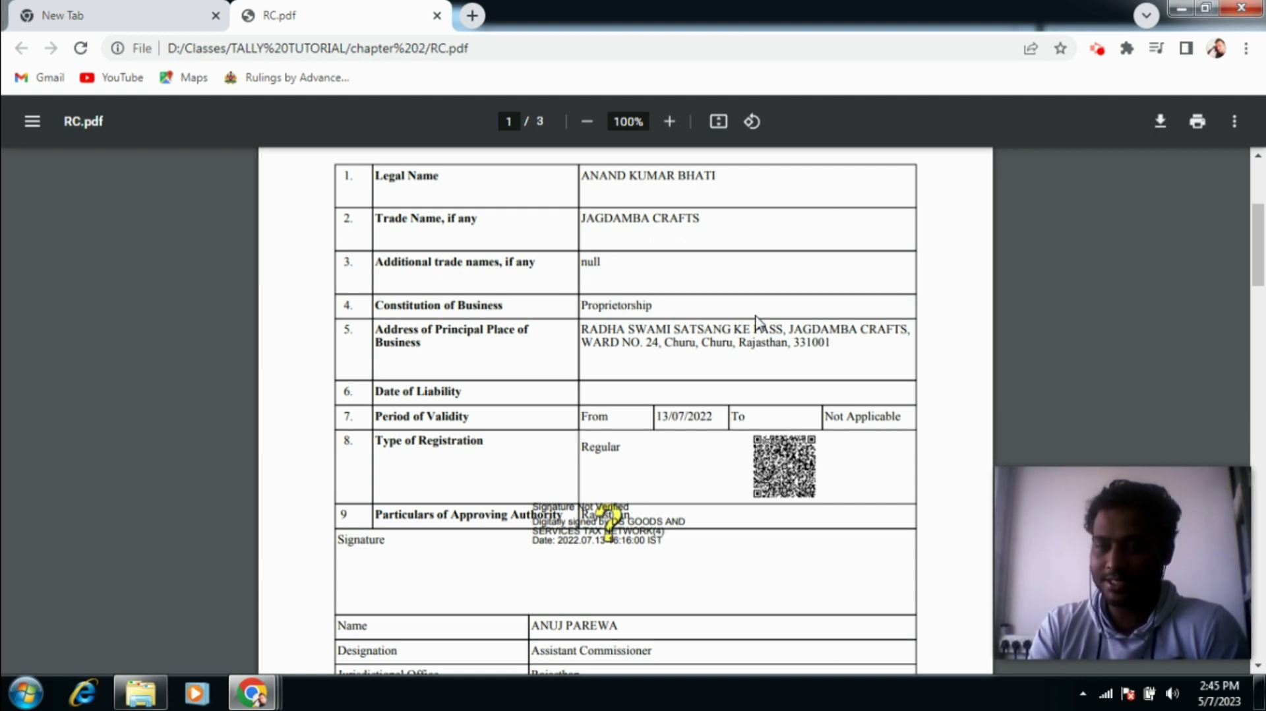
{"action": "scroll", "coordinate": [759, 321], "scroll_direction": "down", "scroll_amount": 1}
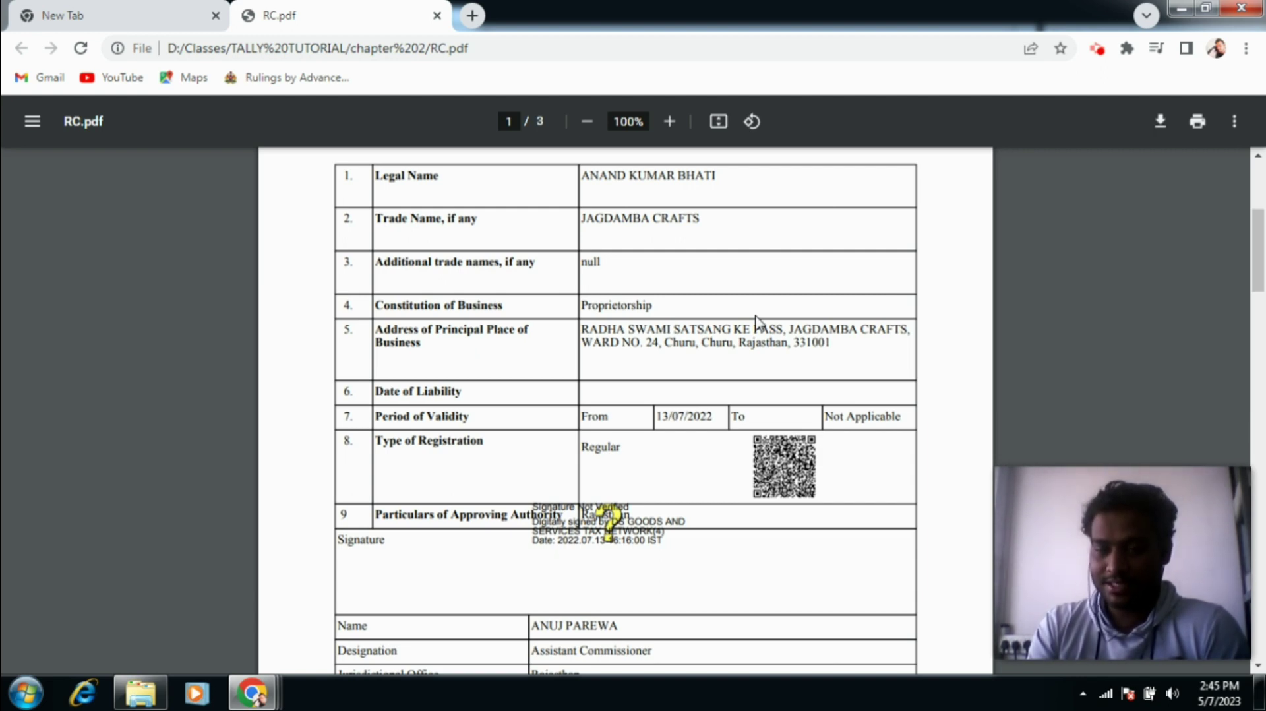
{"action": "scroll", "coordinate": [759, 323], "scroll_direction": "up", "scroll_amount": 5}
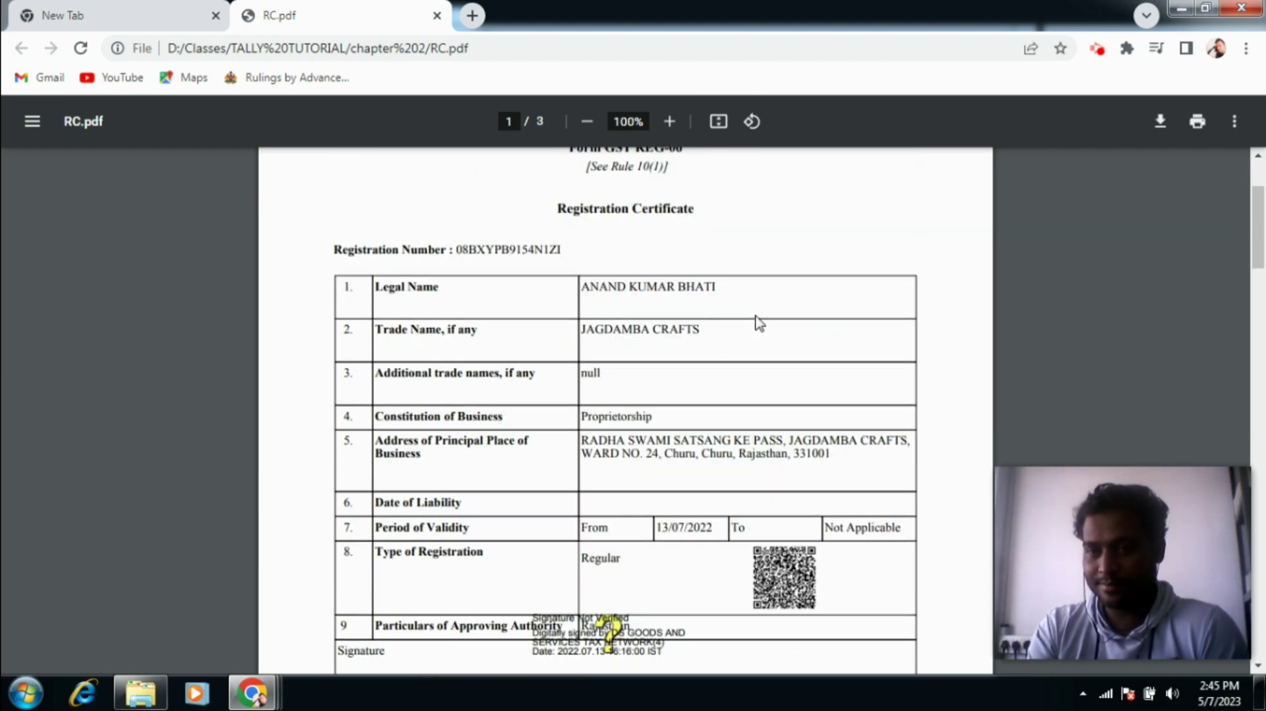
{"action": "scroll", "coordinate": [759, 323], "scroll_direction": "down", "scroll_amount": 3}
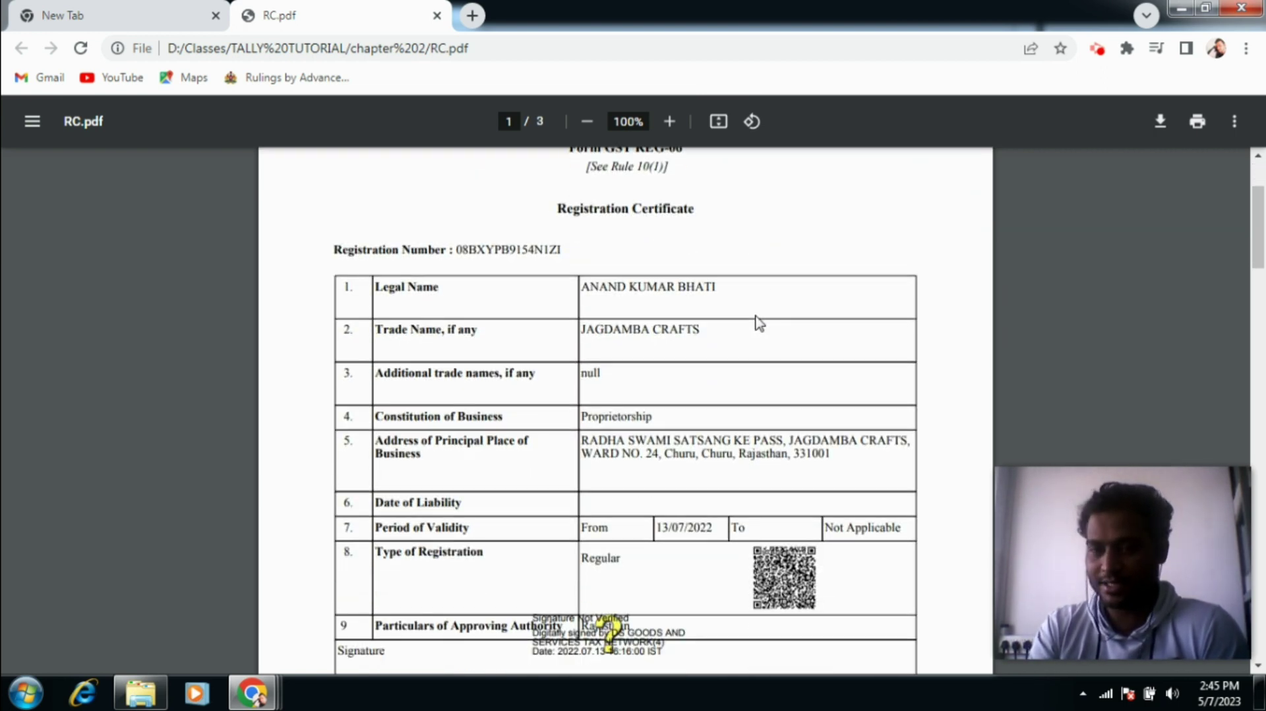
{"action": "scroll", "coordinate": [758, 321], "scroll_direction": "down", "scroll_amount": 1}
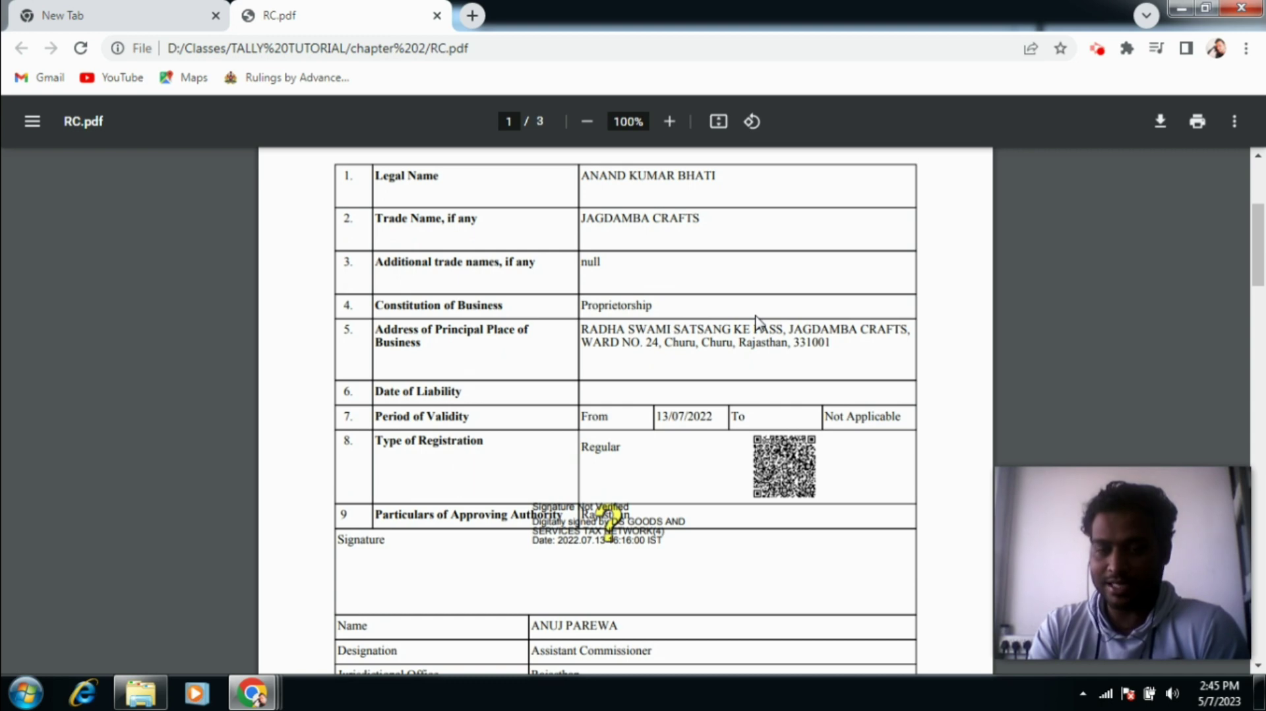
{"action": "scroll", "coordinate": [759, 322], "scroll_direction": "down", "scroll_amount": 4}
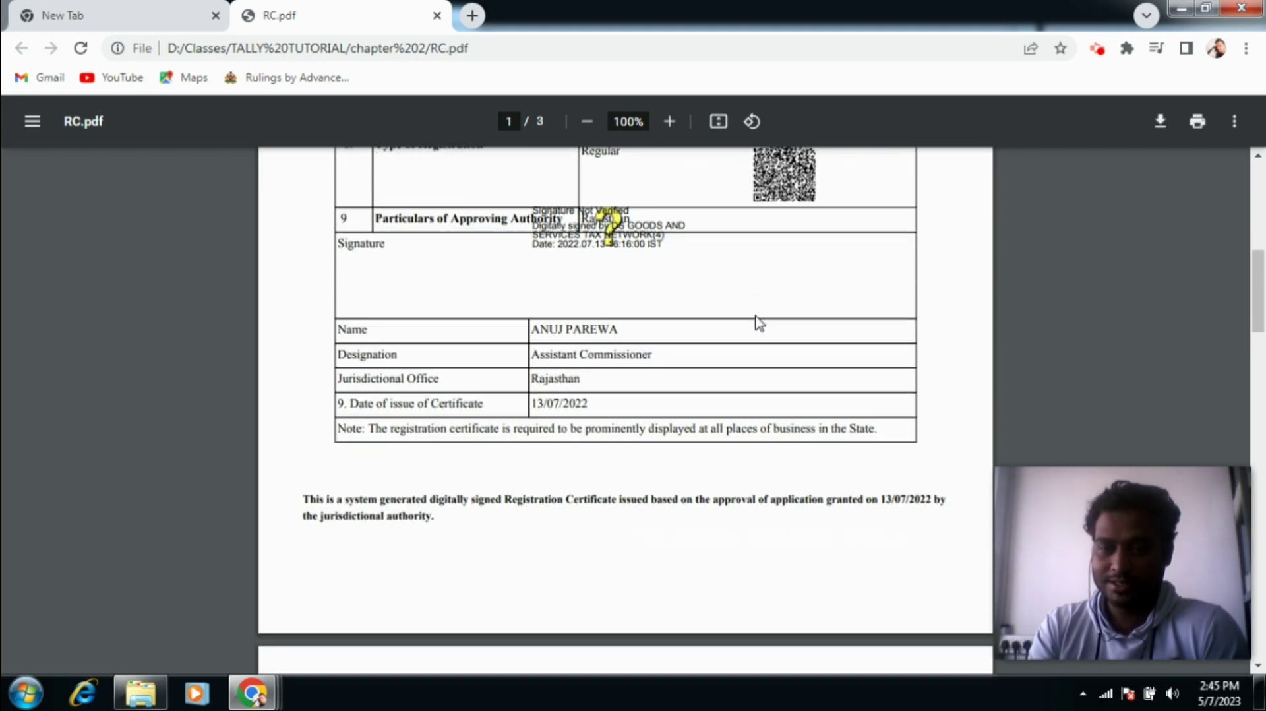
{"action": "scroll", "coordinate": [758, 322], "scroll_direction": "down", "scroll_amount": 5}
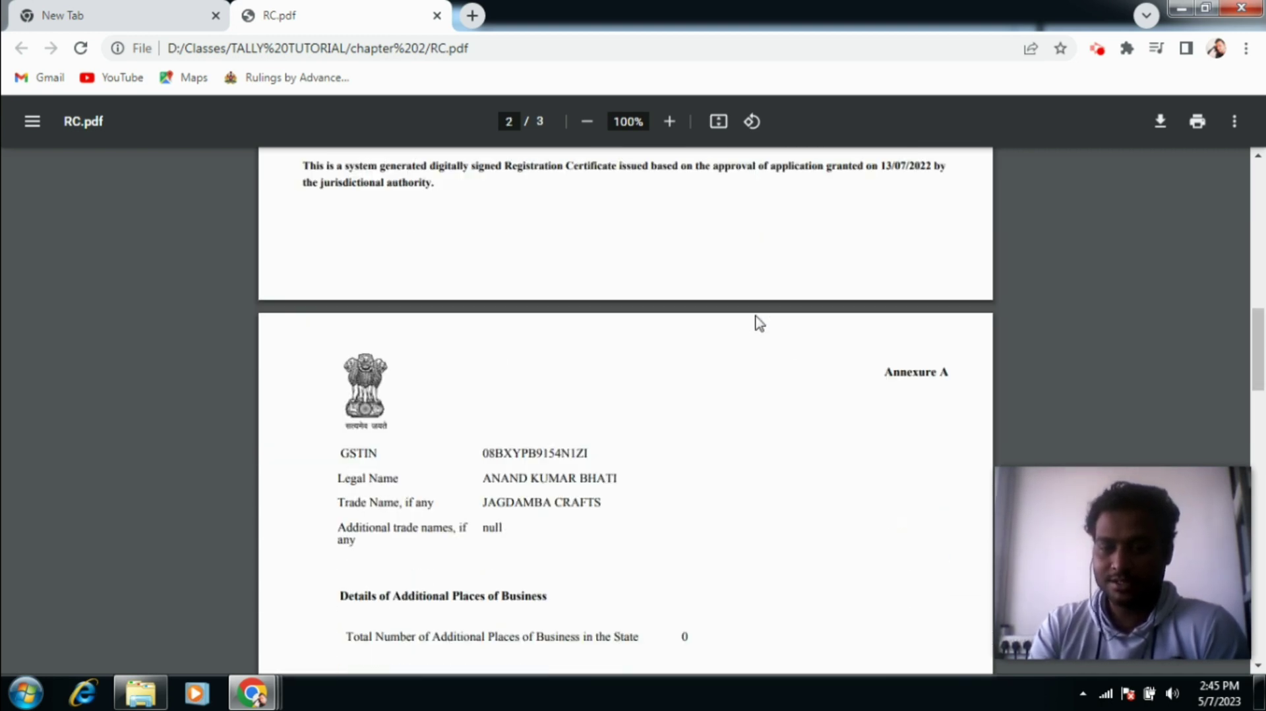
{"action": "scroll", "coordinate": [760, 322], "scroll_direction": "down", "scroll_amount": 2}
{"action": "scroll", "coordinate": [760, 322], "scroll_direction": "down", "scroll_amount": 7}
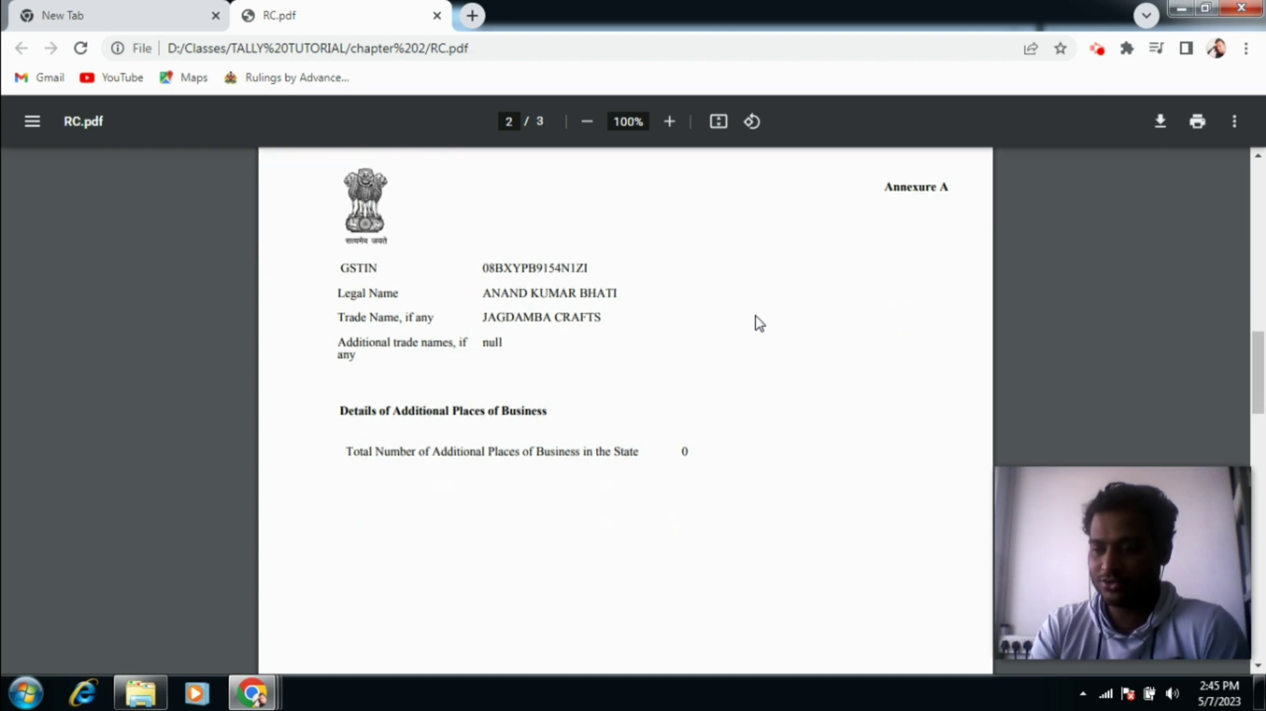
{"action": "scroll", "coordinate": [760, 323], "scroll_direction": "up", "scroll_amount": 14}
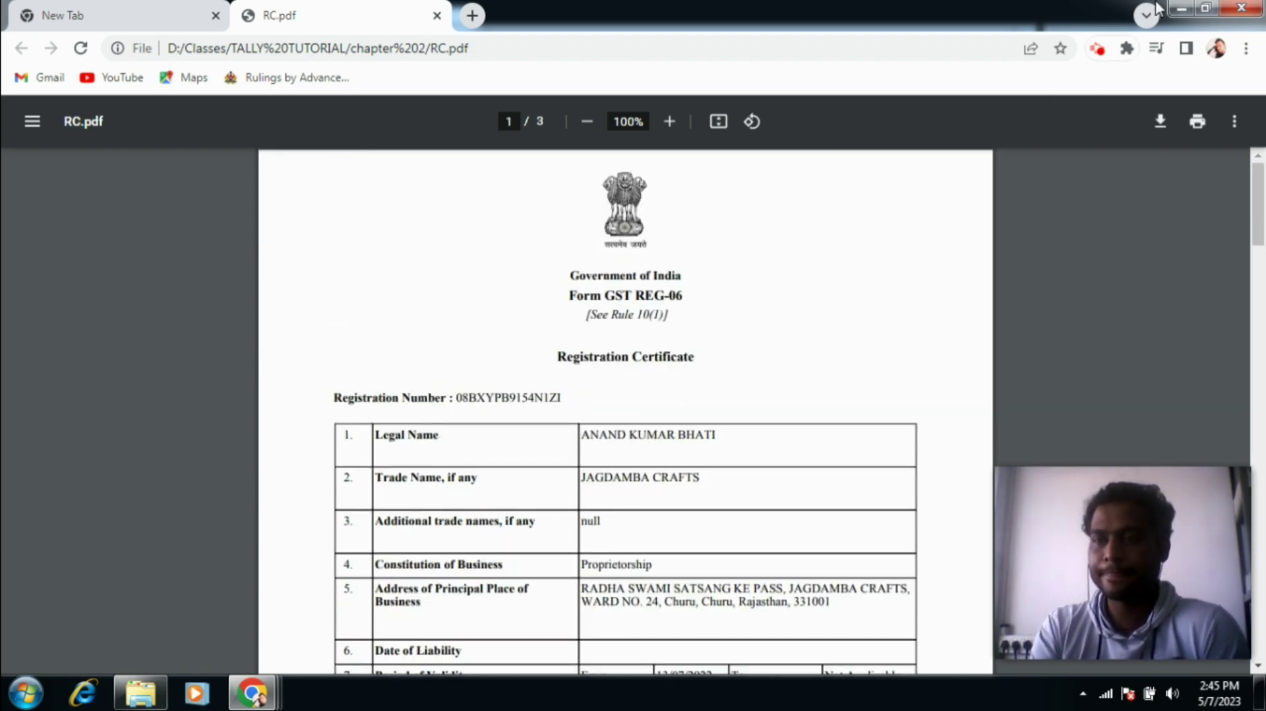
{"action": "left_click", "coordinate": [1176, 8]}
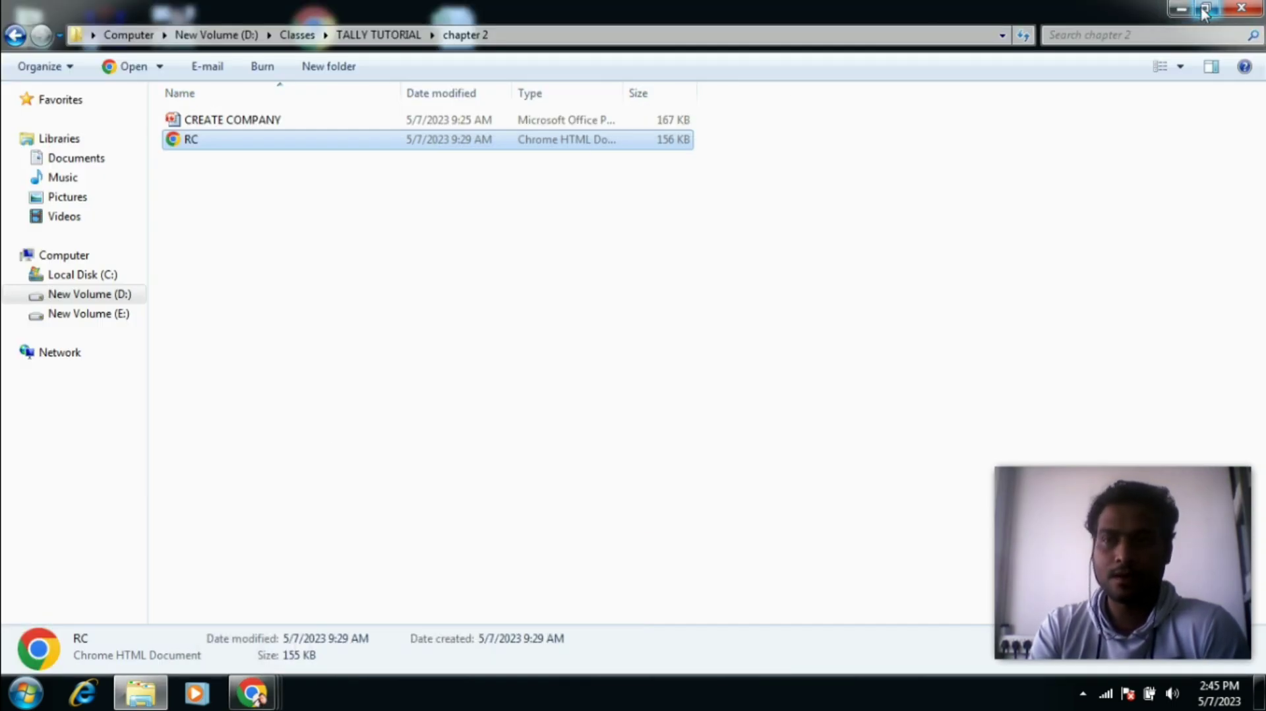
Step: Minimize the Explorer folder and launch TallyPrime from its desktop shortcut
{"action": "left_click", "coordinate": [1179, 9]}
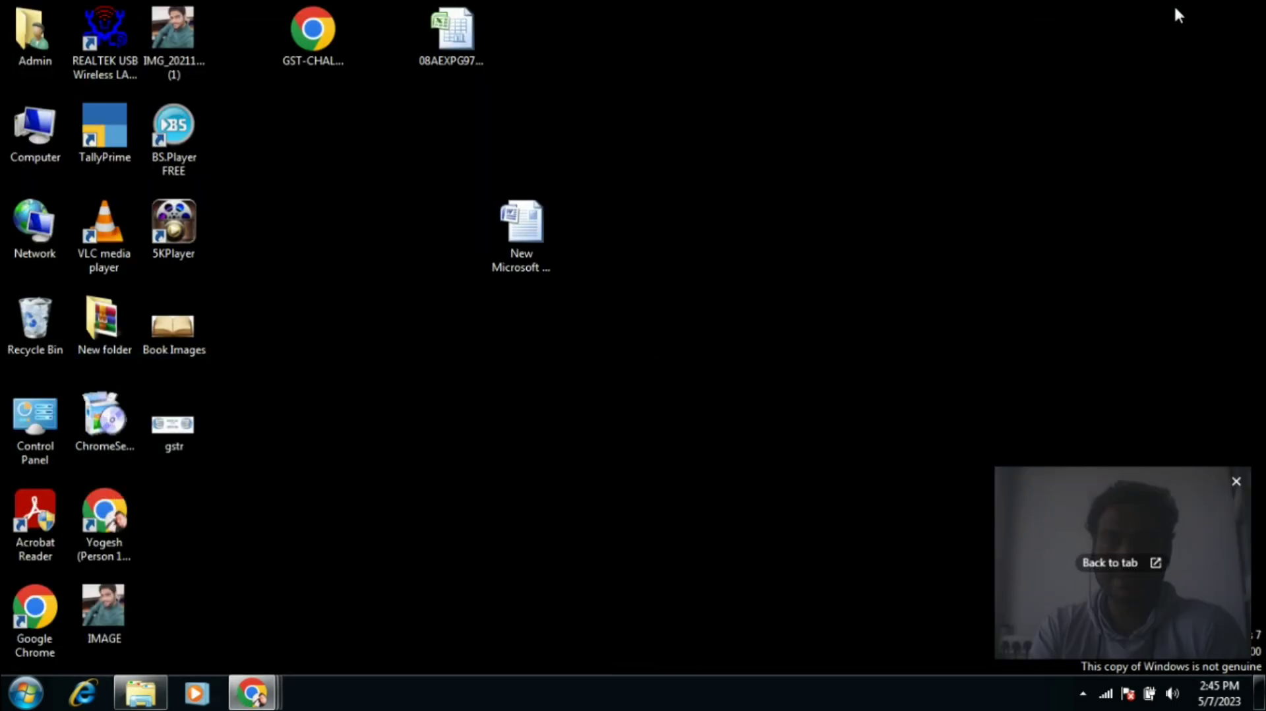
{"action": "double_click", "coordinate": [103, 151]}
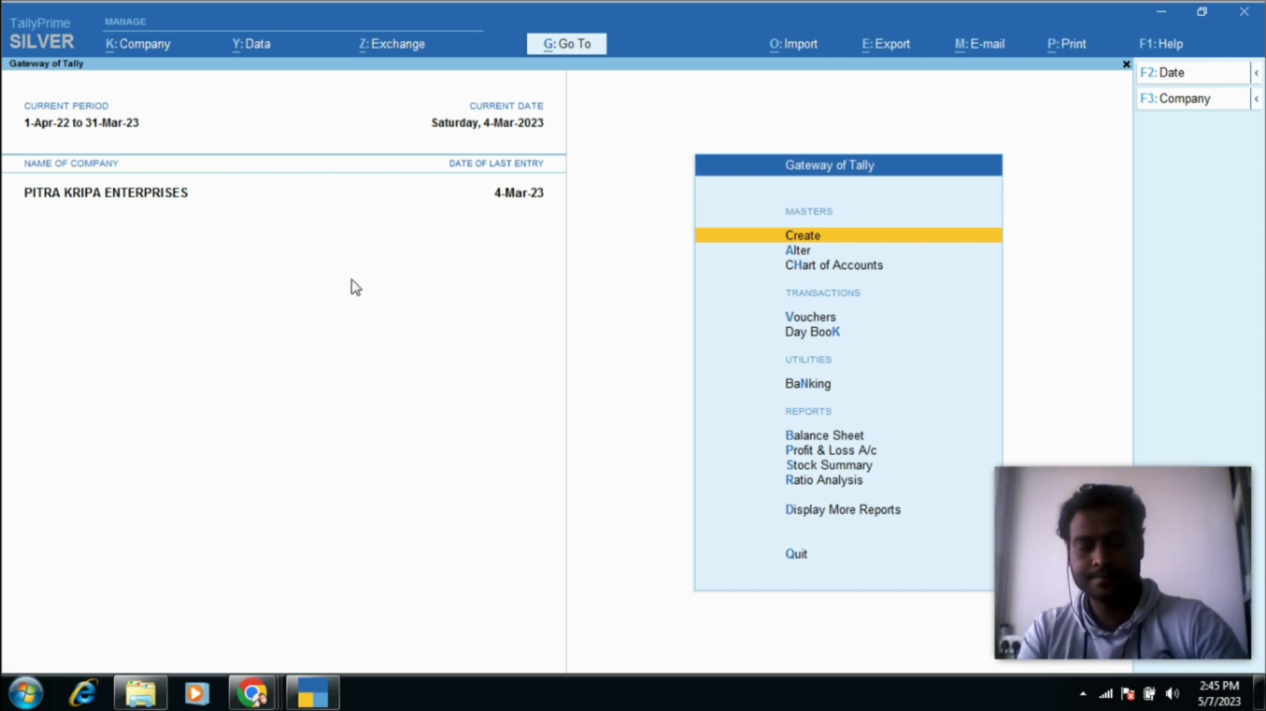
Step: From the F3 company list, choose Create Company to get a blank creation form
{"action": "key", "text": "F3"}
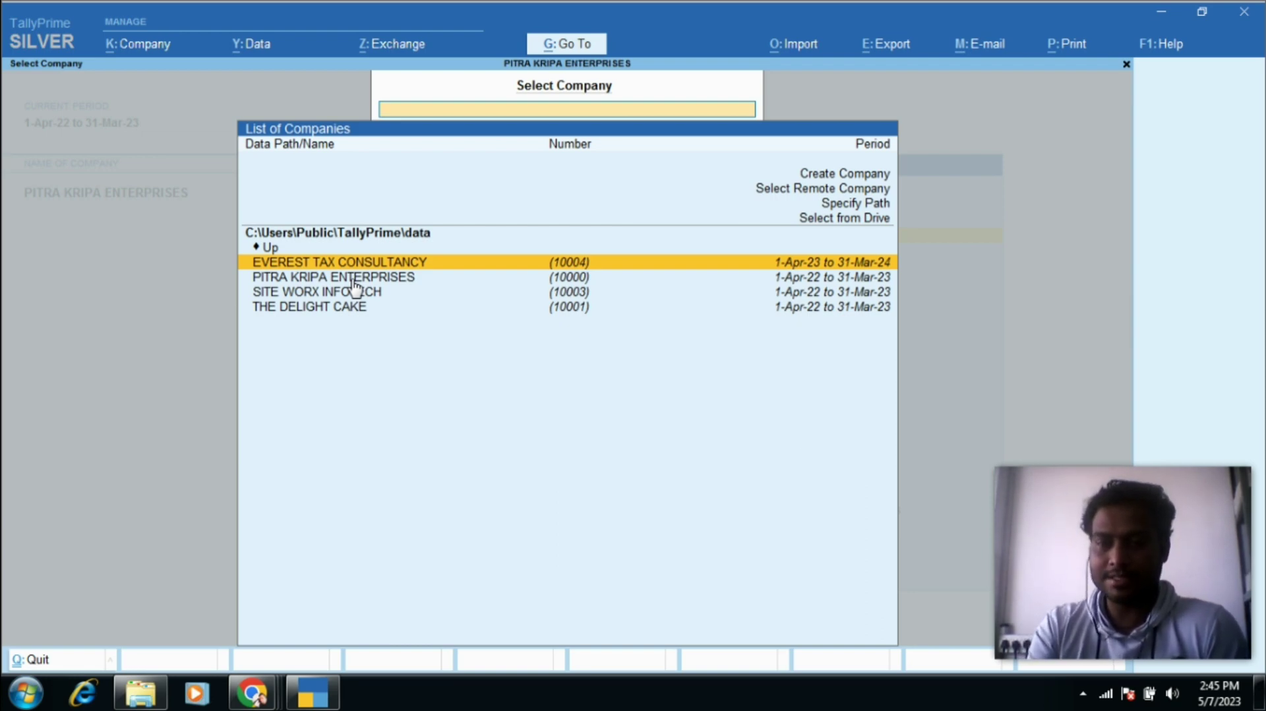
{"action": "key", "text": "Up"}
{"action": "key", "text": "Up"}
{"action": "key", "text": "Up"}
{"action": "key", "text": "Up"}
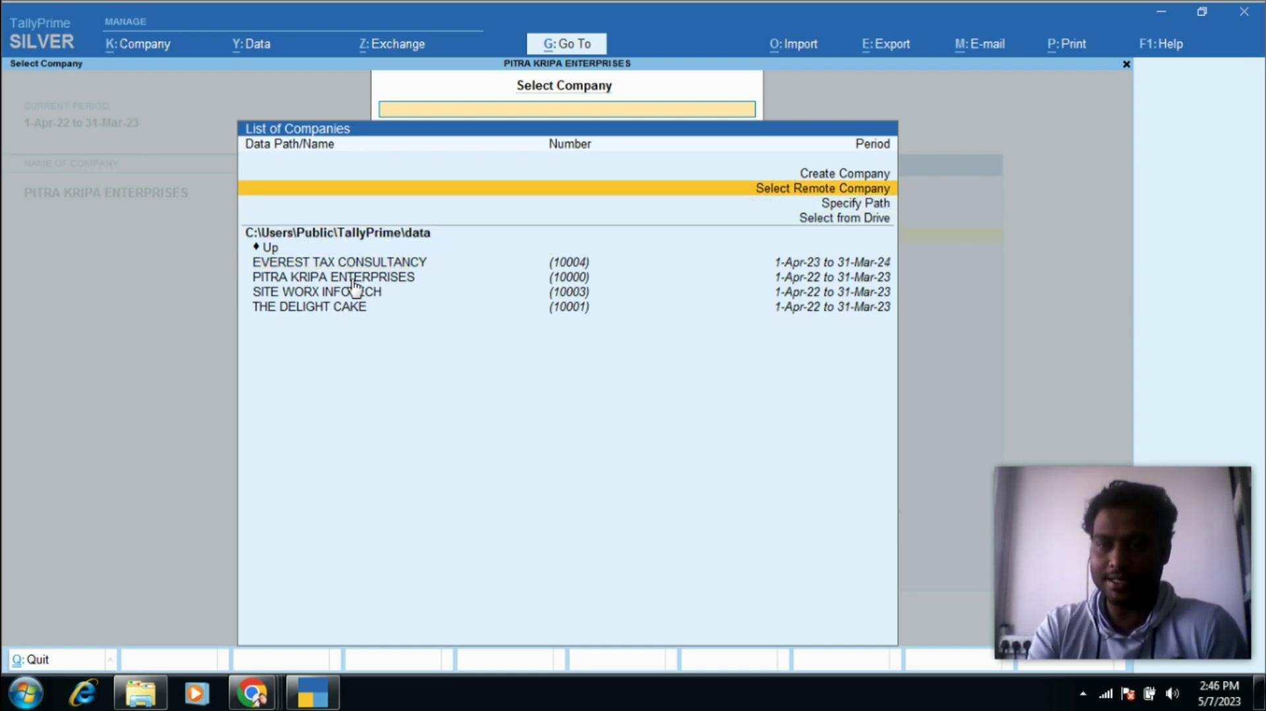
{"action": "key", "text": "Up"}
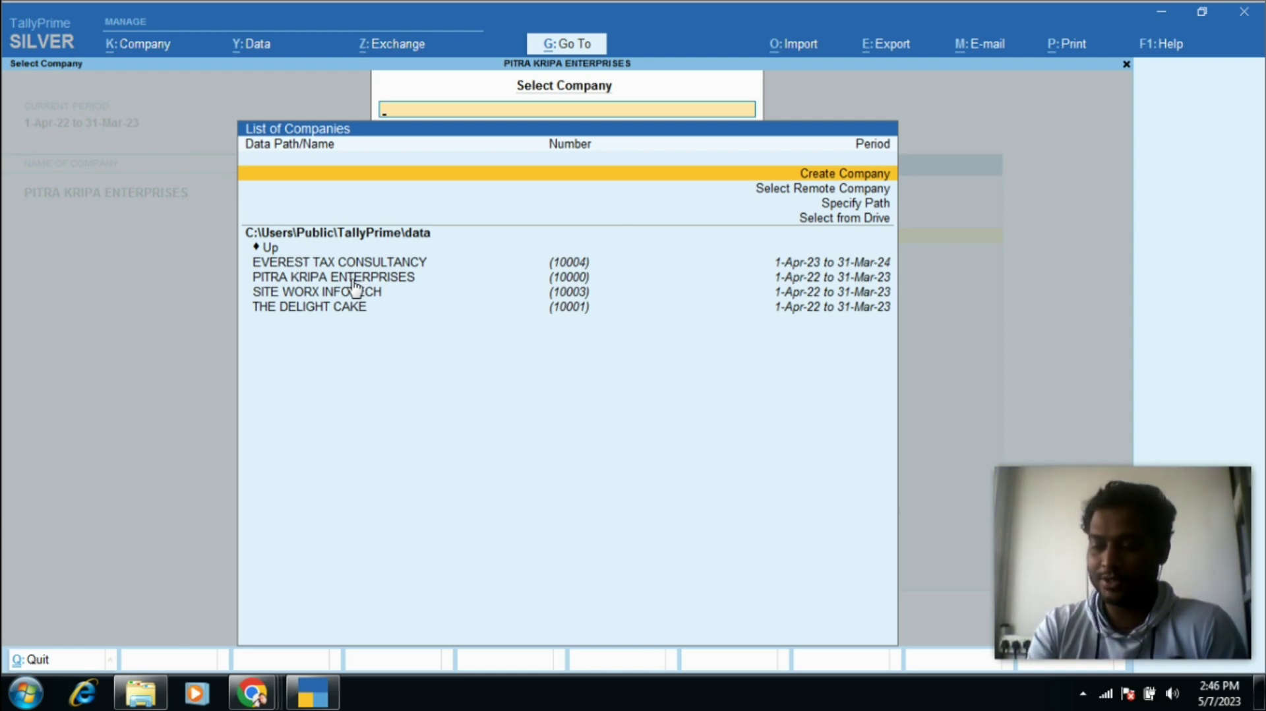
{"action": "key", "text": "Down"}
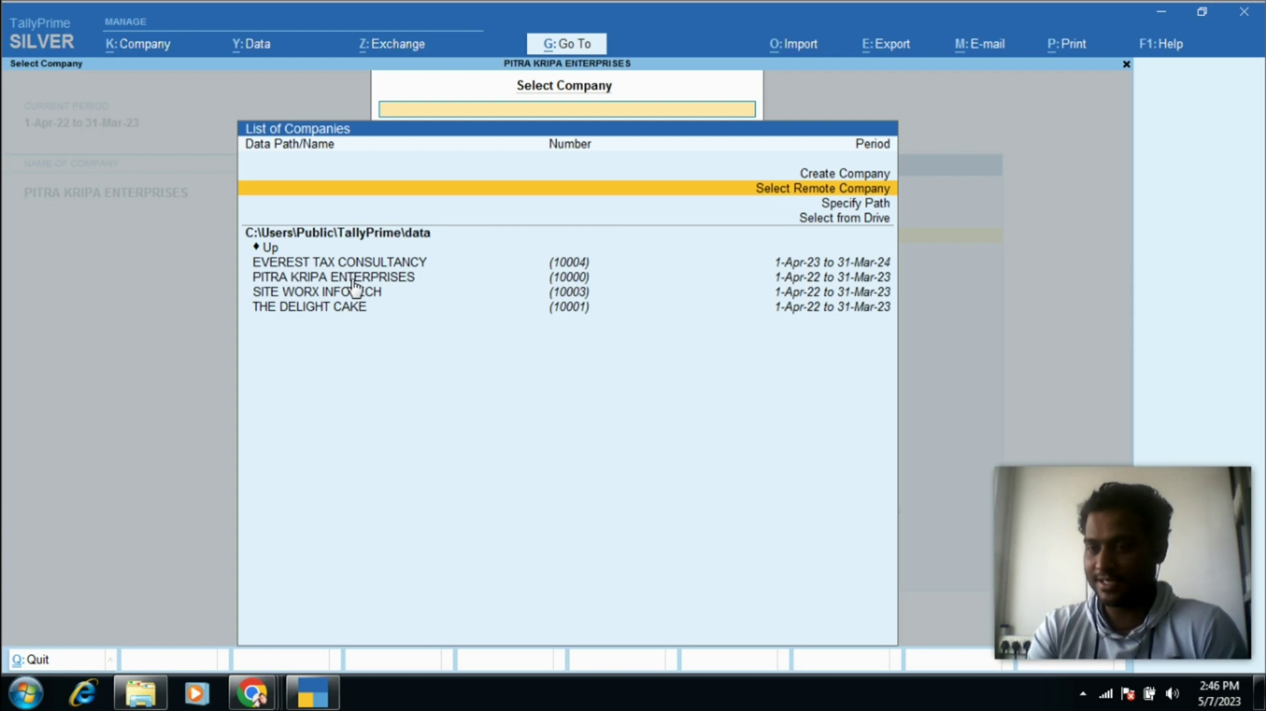
{"action": "key", "text": "Down"}
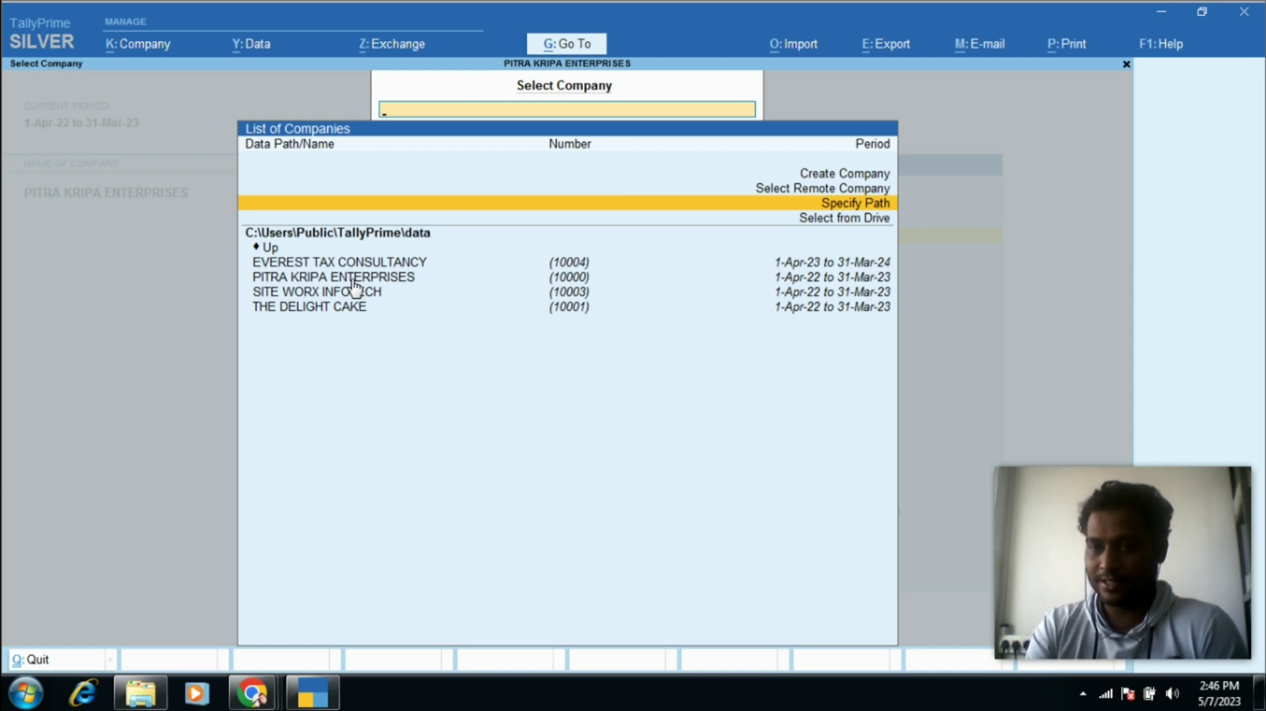
{"action": "key", "text": "Down"}
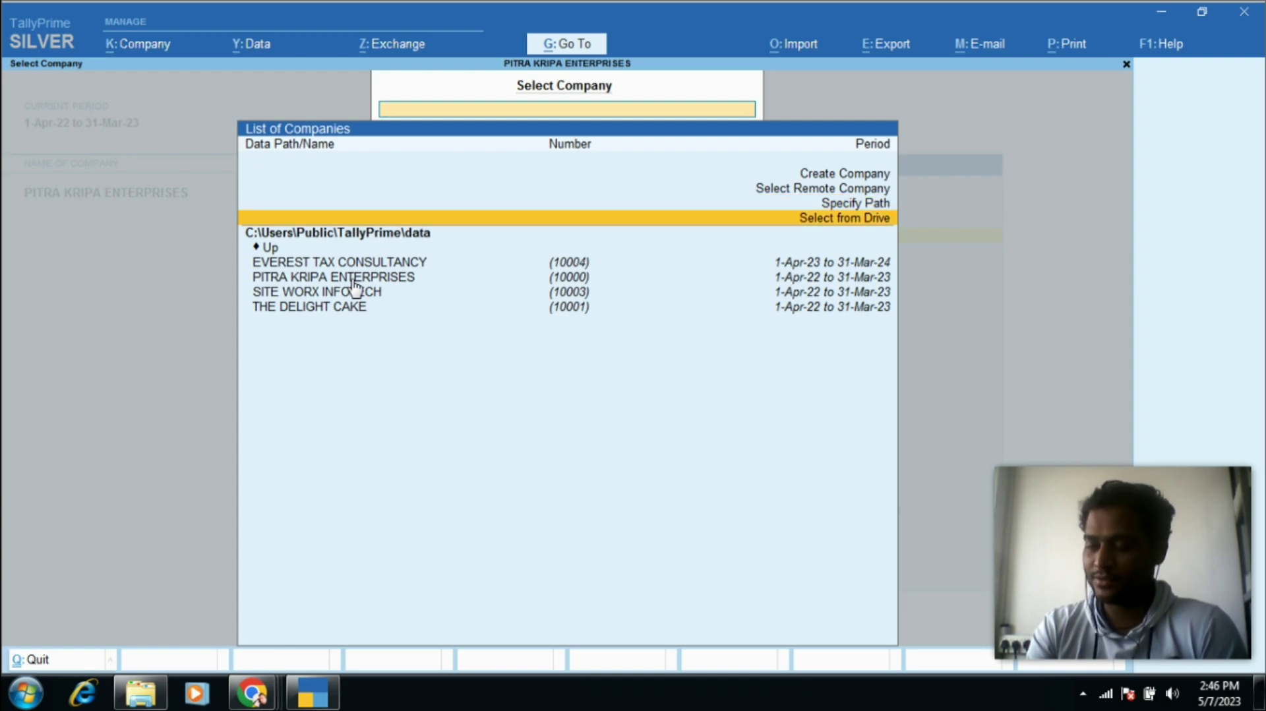
{"action": "key", "text": "Up"}
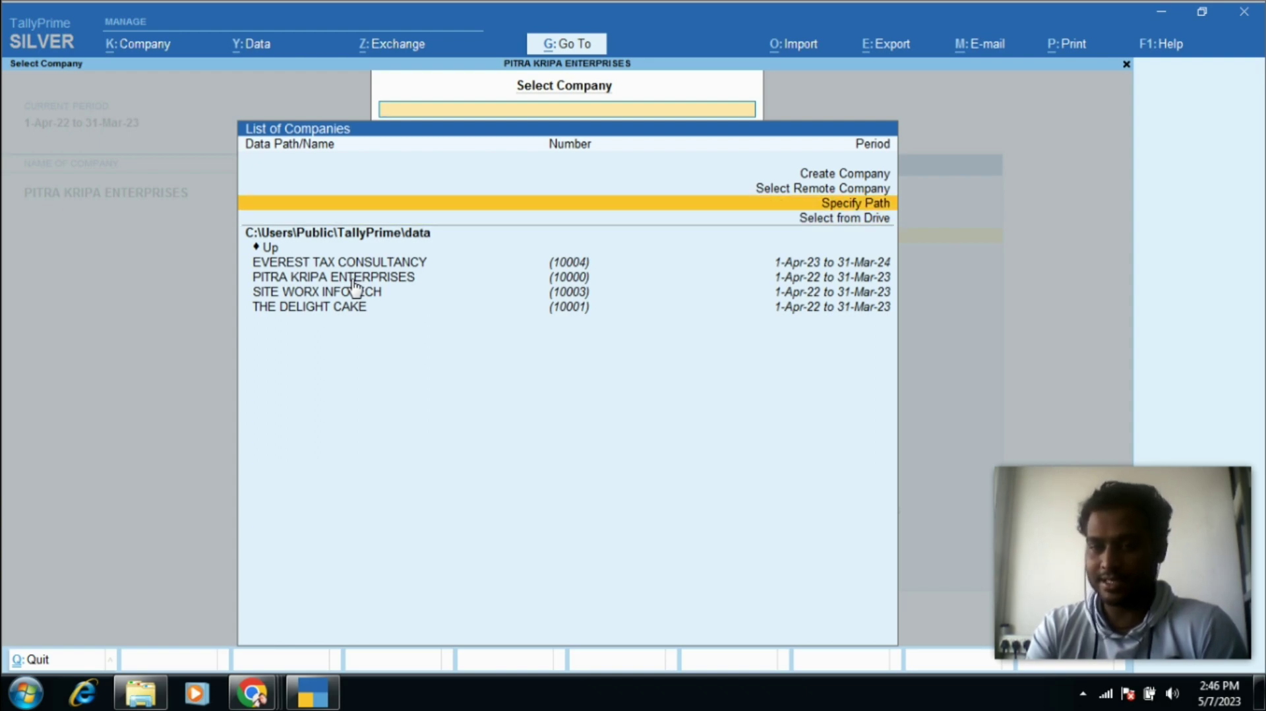
{"action": "key", "text": "Up"}
{"action": "key", "text": "Up"}
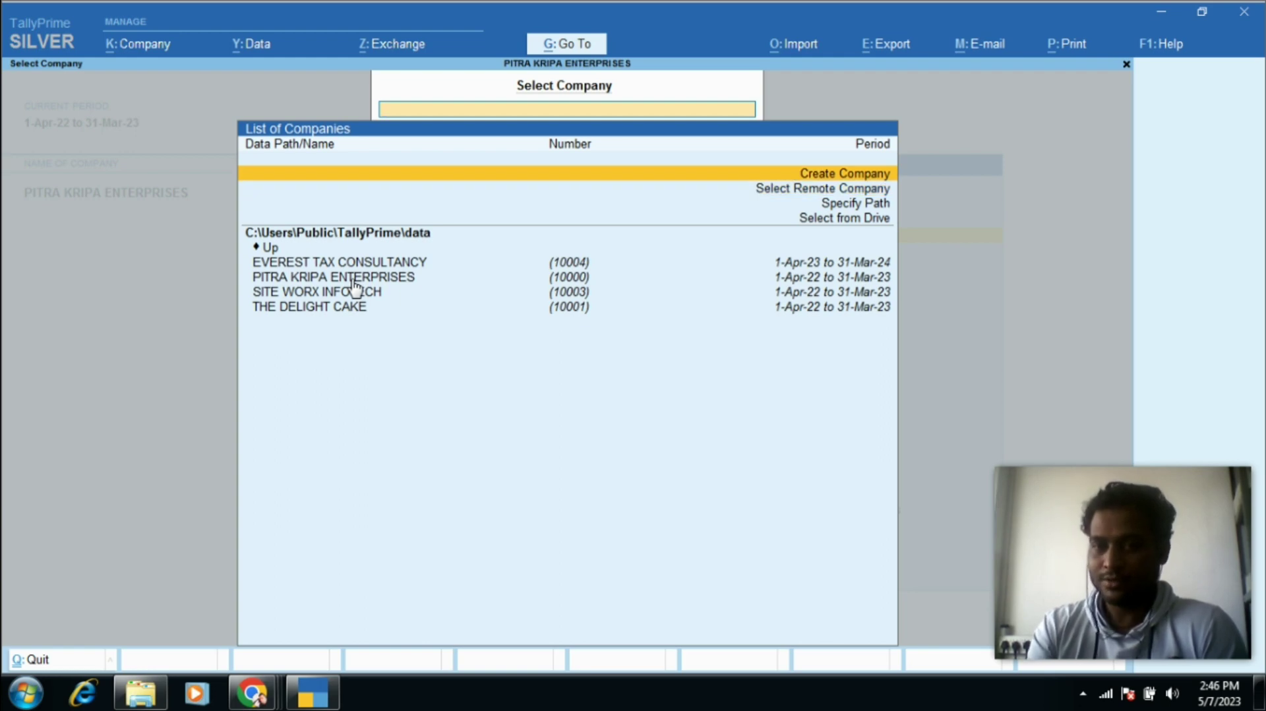
{"action": "key", "text": "Return"}
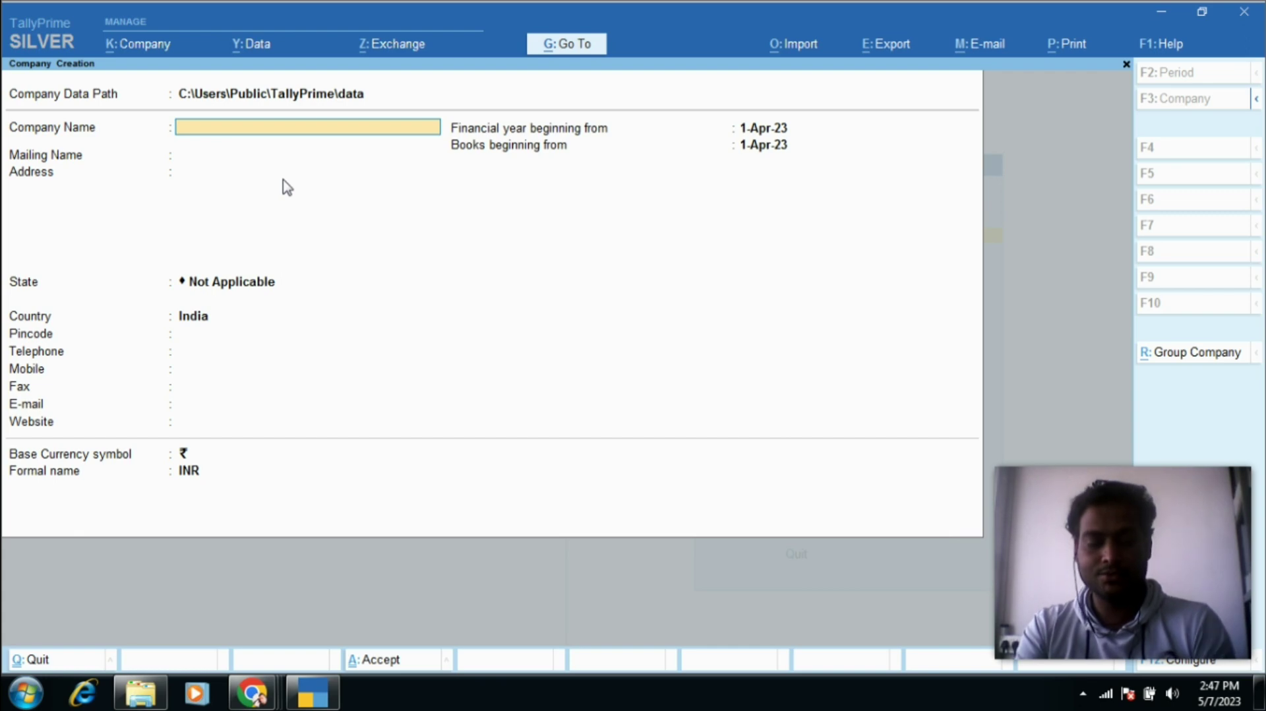
Step: Copy the trade name JAGDAMBA CRAFTS from the certificate into Company Name and Mailing Name
{"action": "key", "text": "alt+Tab"}
{"action": "key", "text": "alt+Tab"}
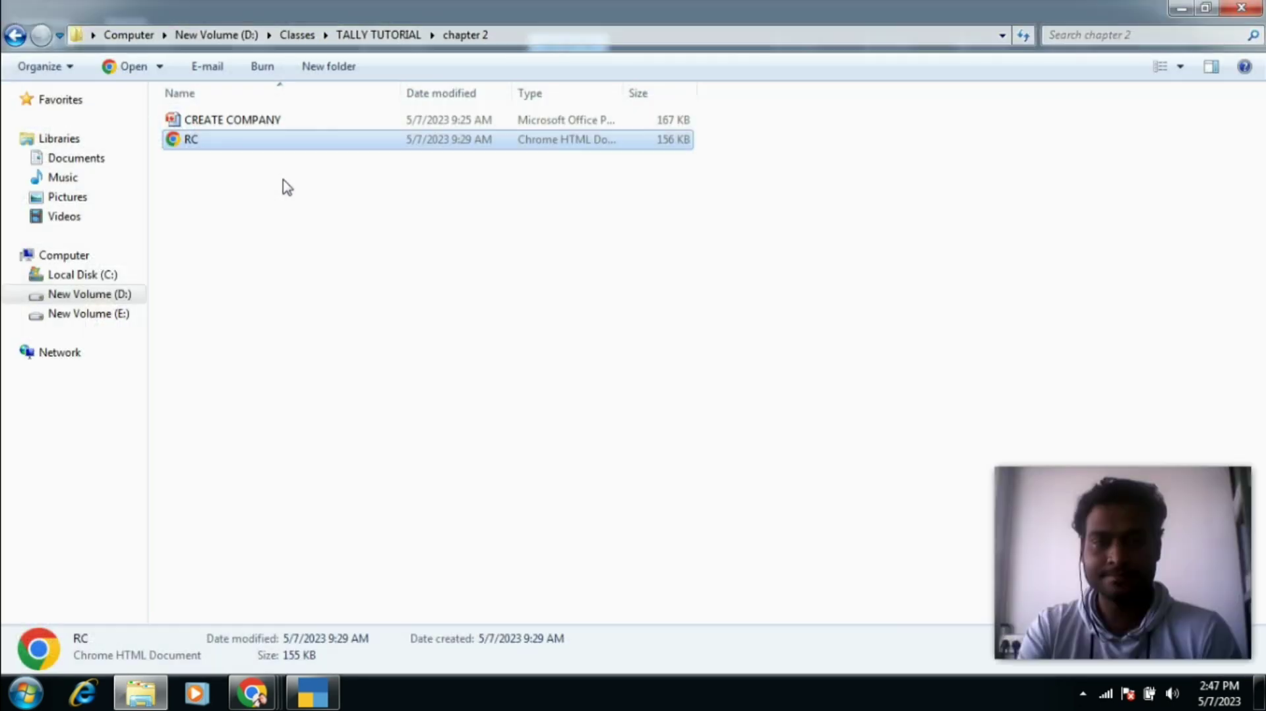
{"action": "key", "text": "alt+Tab"}
{"action": "key", "text": "alt+Tab"}
{"action": "key", "text": "alt+Tab"}
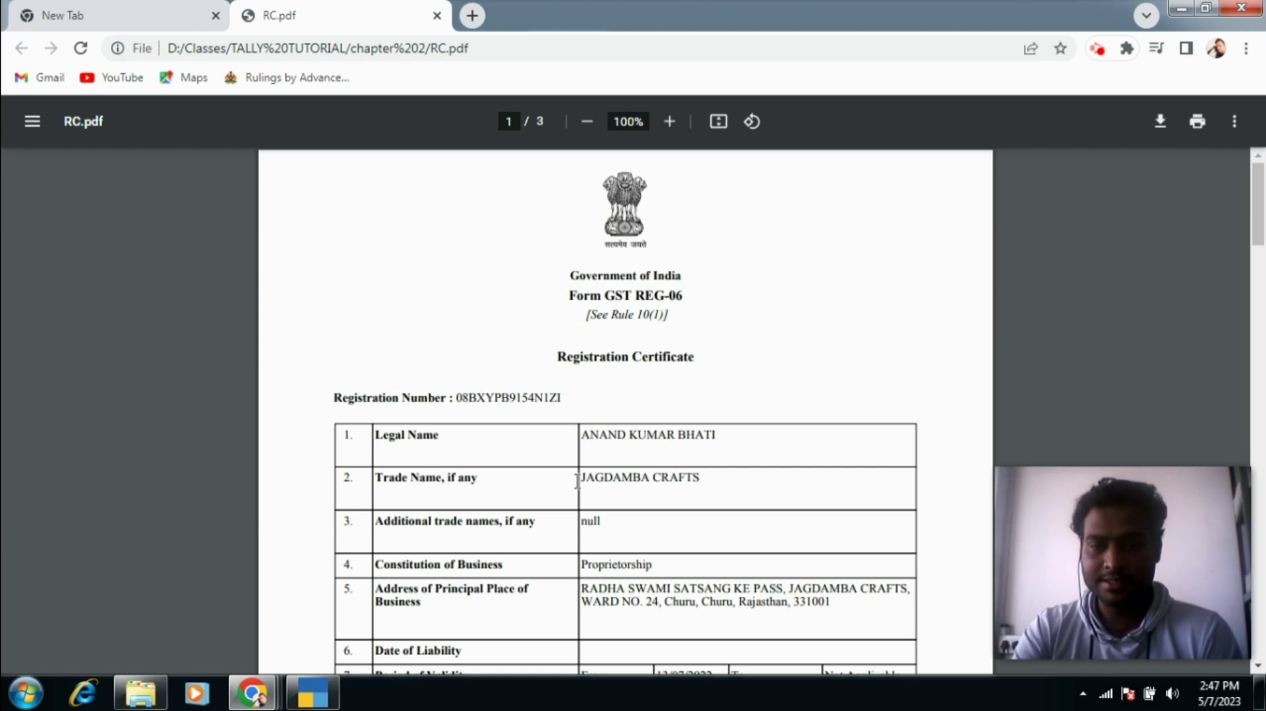
{"action": "left_click_drag", "start_coordinate": [581, 480], "coordinate": [703, 476]}
{"action": "key", "text": "ctrl+c"}
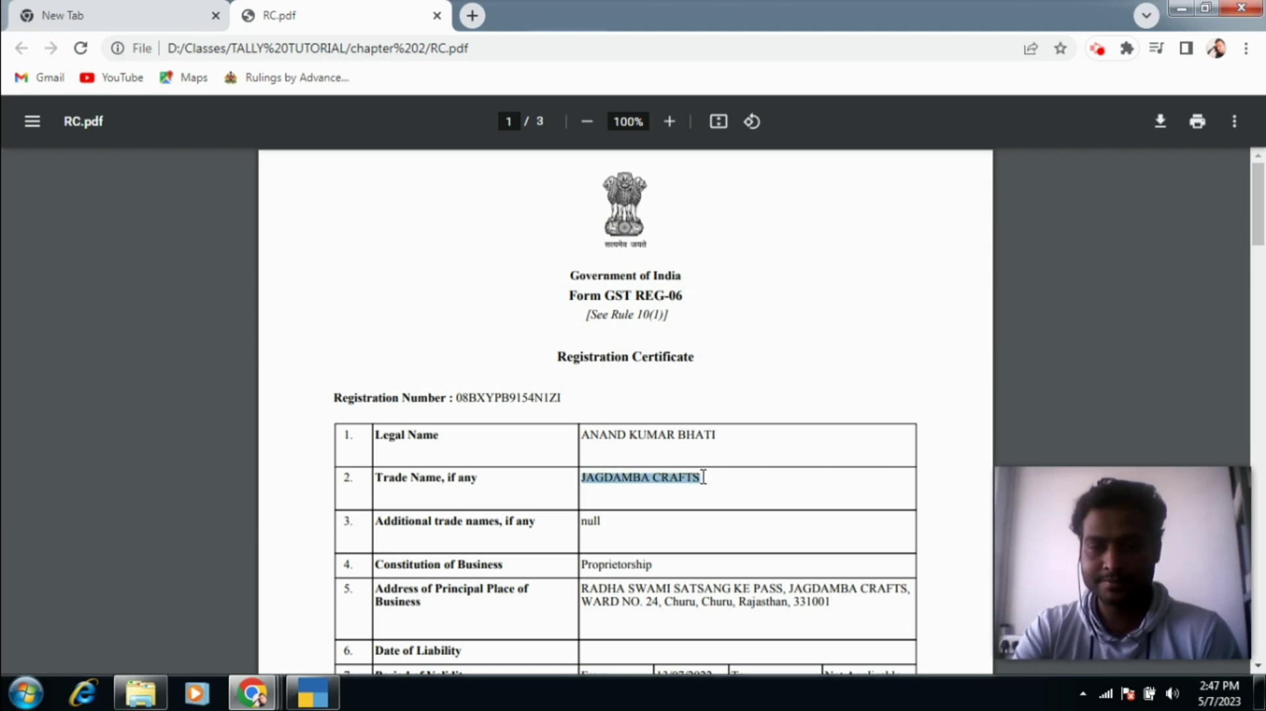
{"action": "key", "text": "alt+Tab"}
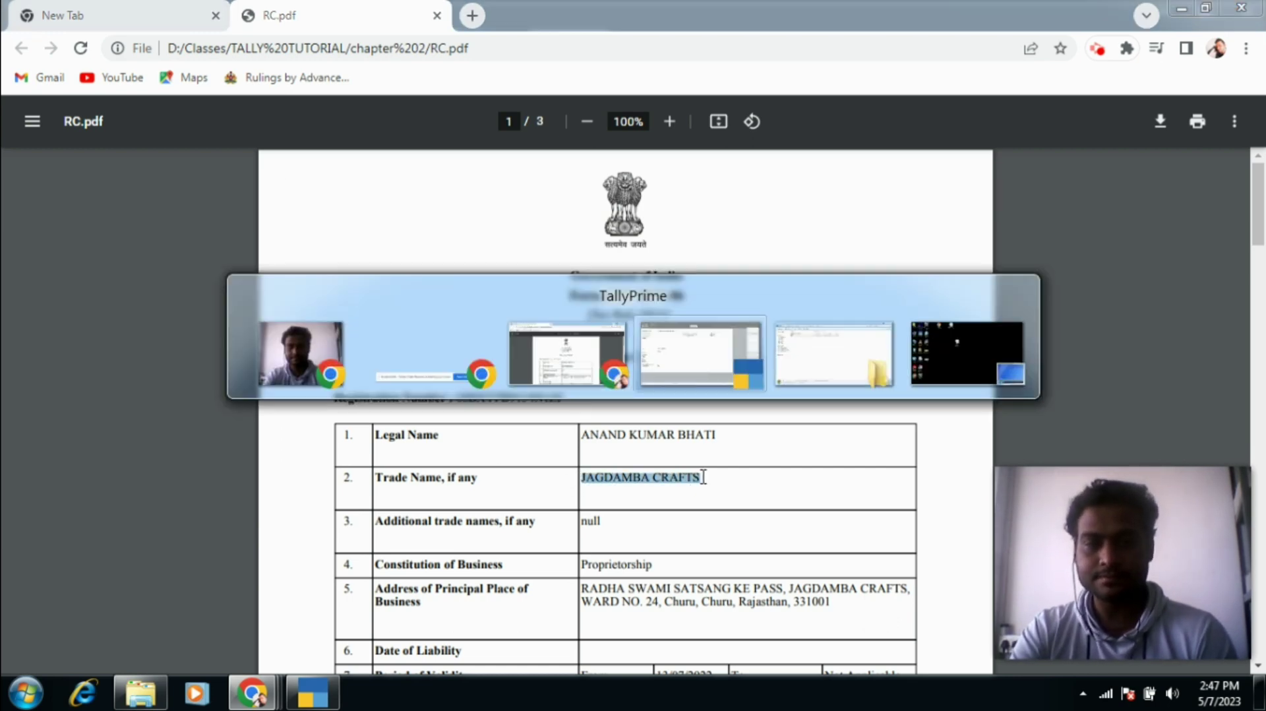
{"action": "key", "text": "ctrl+v"}
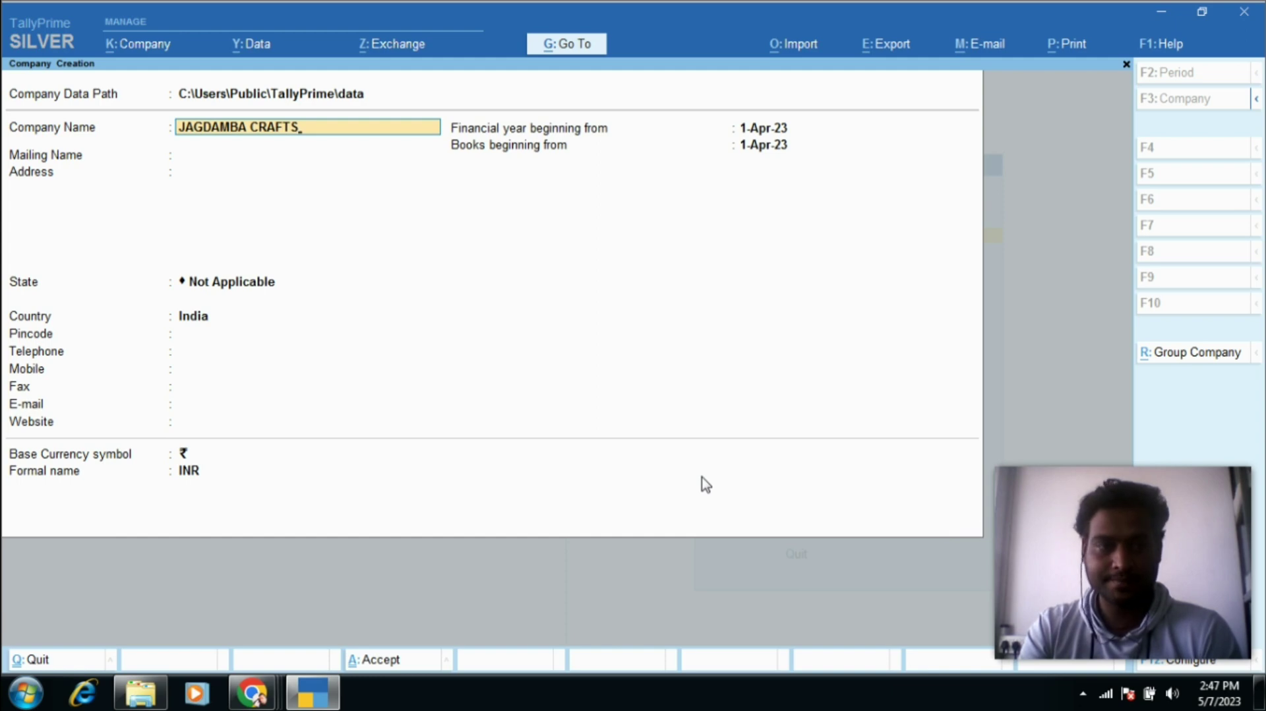
{"action": "key", "text": "Return"}
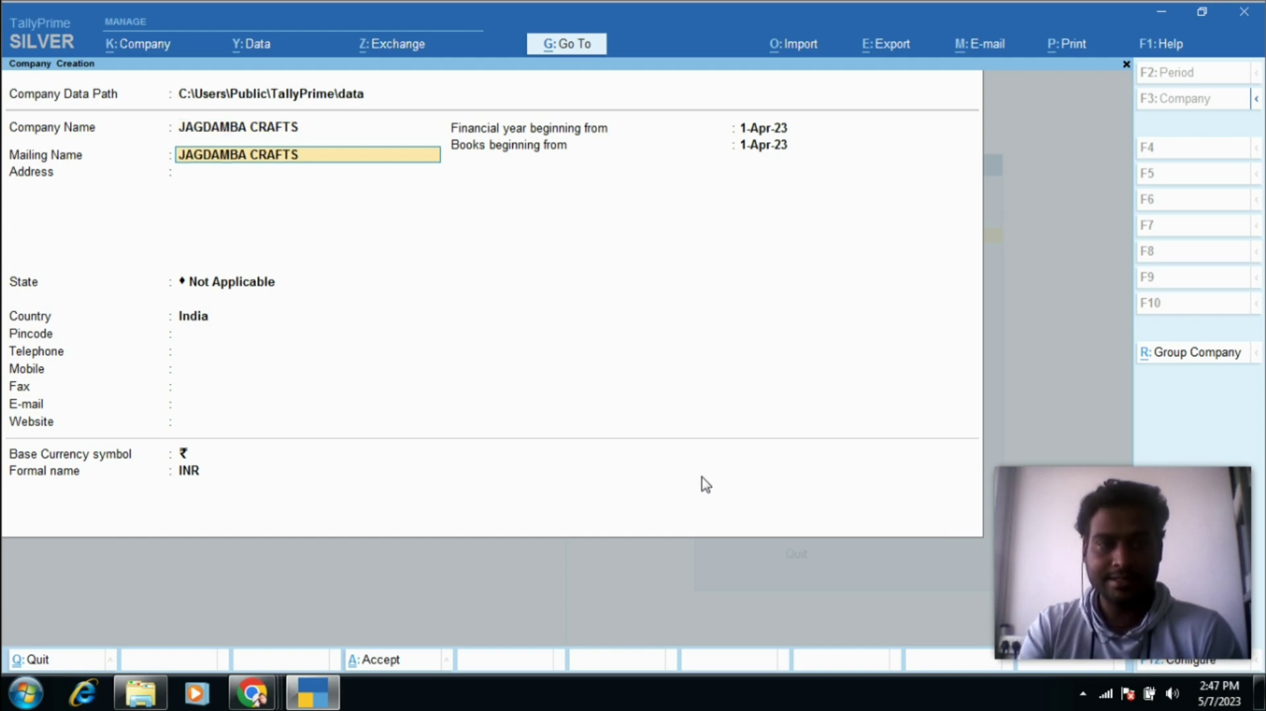
{"action": "key", "text": "Return"}
Step: Begin the company address by typing the first line from the certificate
{"action": "key", "text": "alt+Tab"}
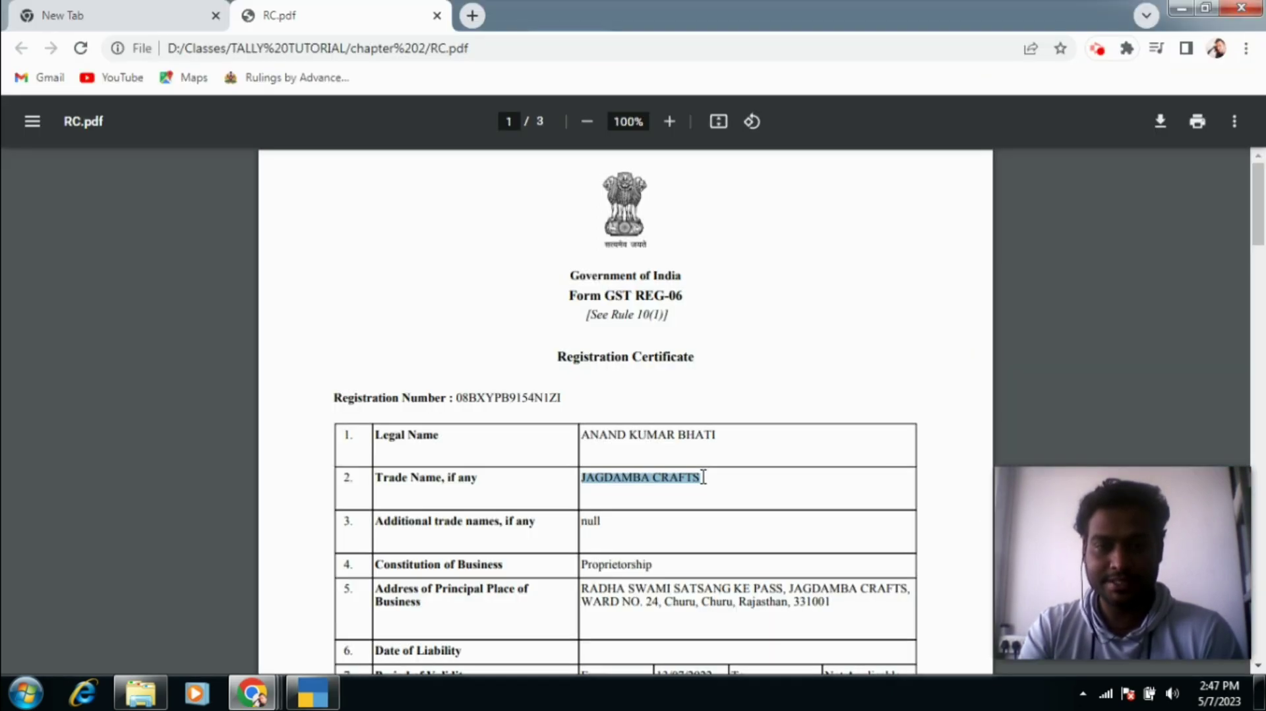
{"action": "scroll", "coordinate": [703, 476], "scroll_direction": "down", "scroll_amount": 1}
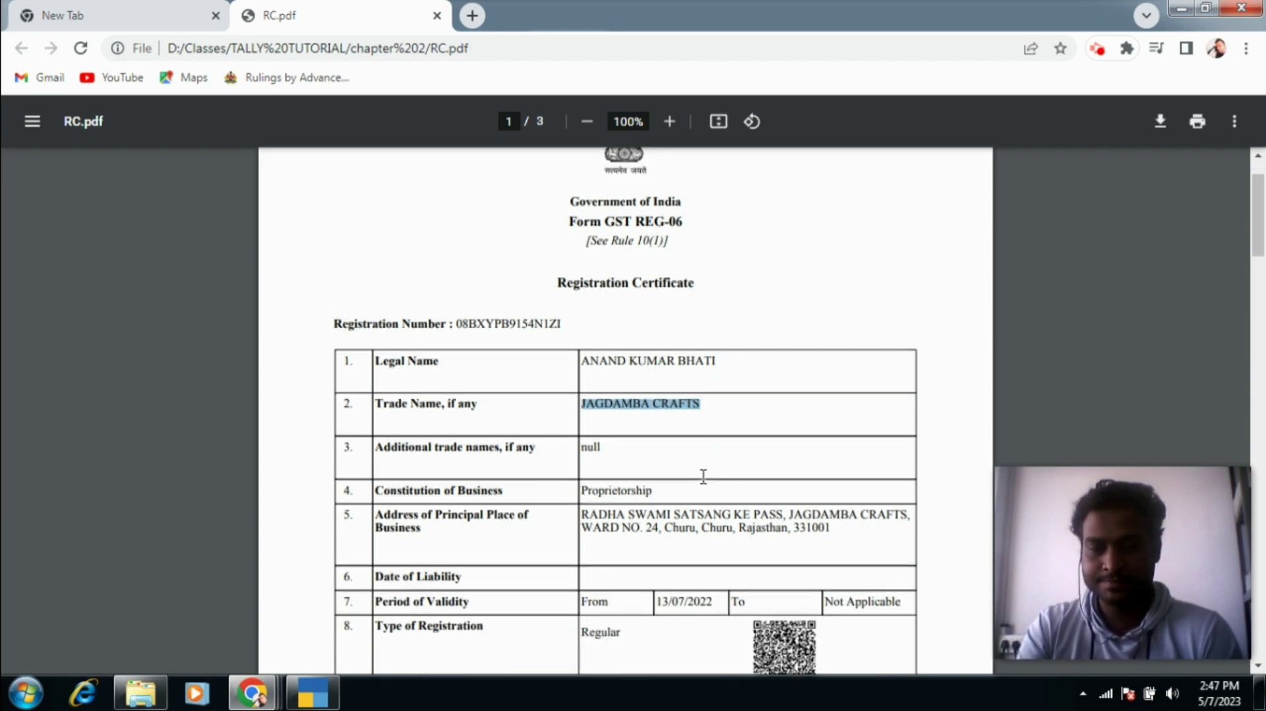
{"action": "key", "text": "alt+Tab"}
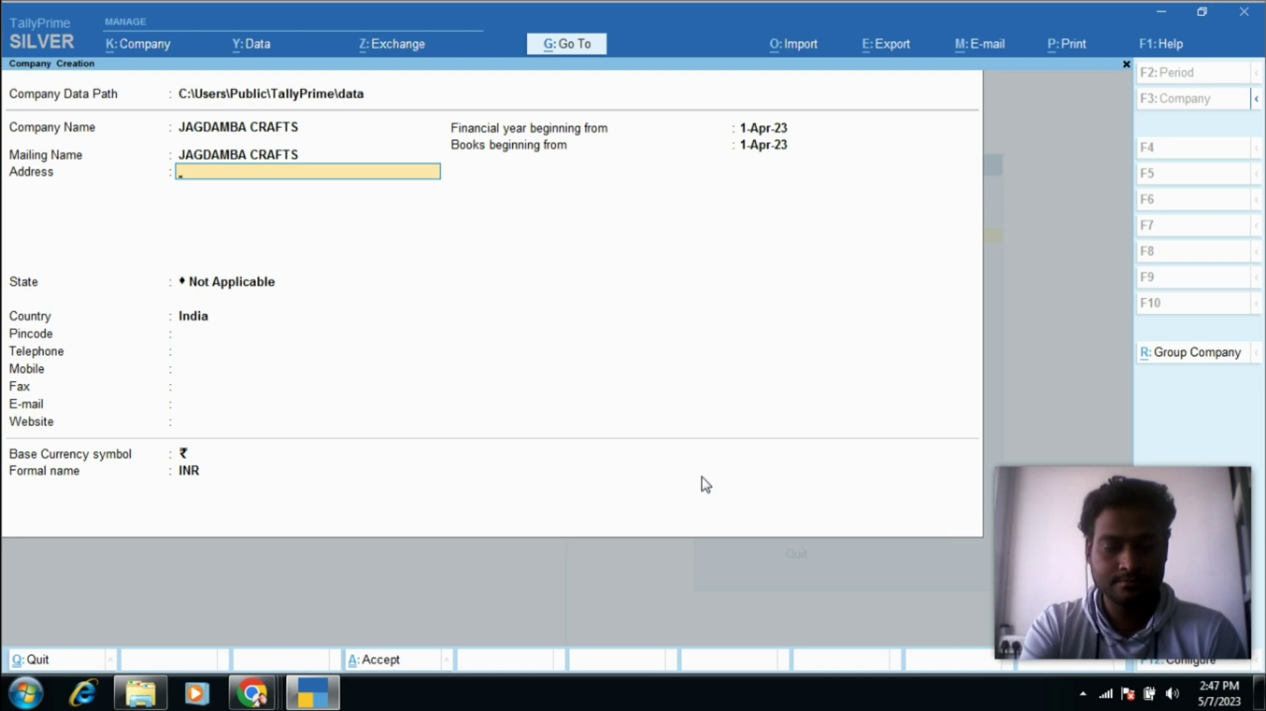
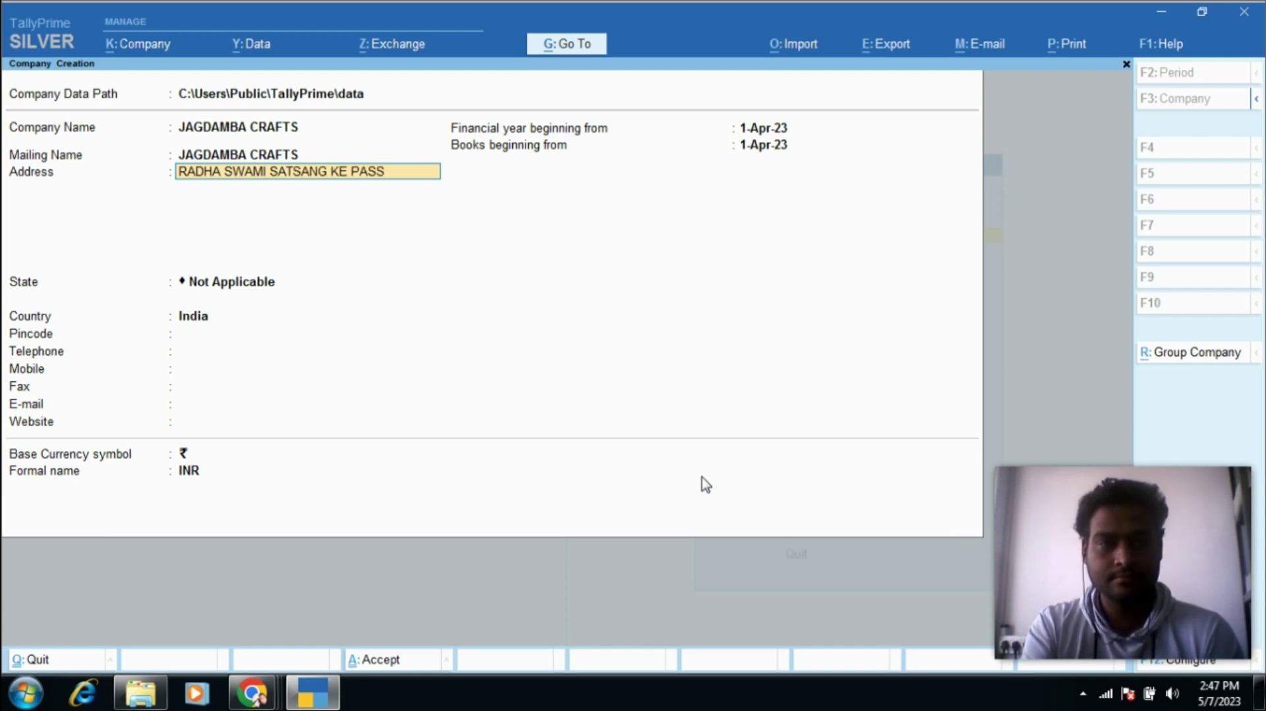
Step: Finish the three-line company address as on the certificate, dismissing the counterfeiting warning
{"action": "key", "text": "Return"}
{"action": "key", "text": "alt+Tab"}
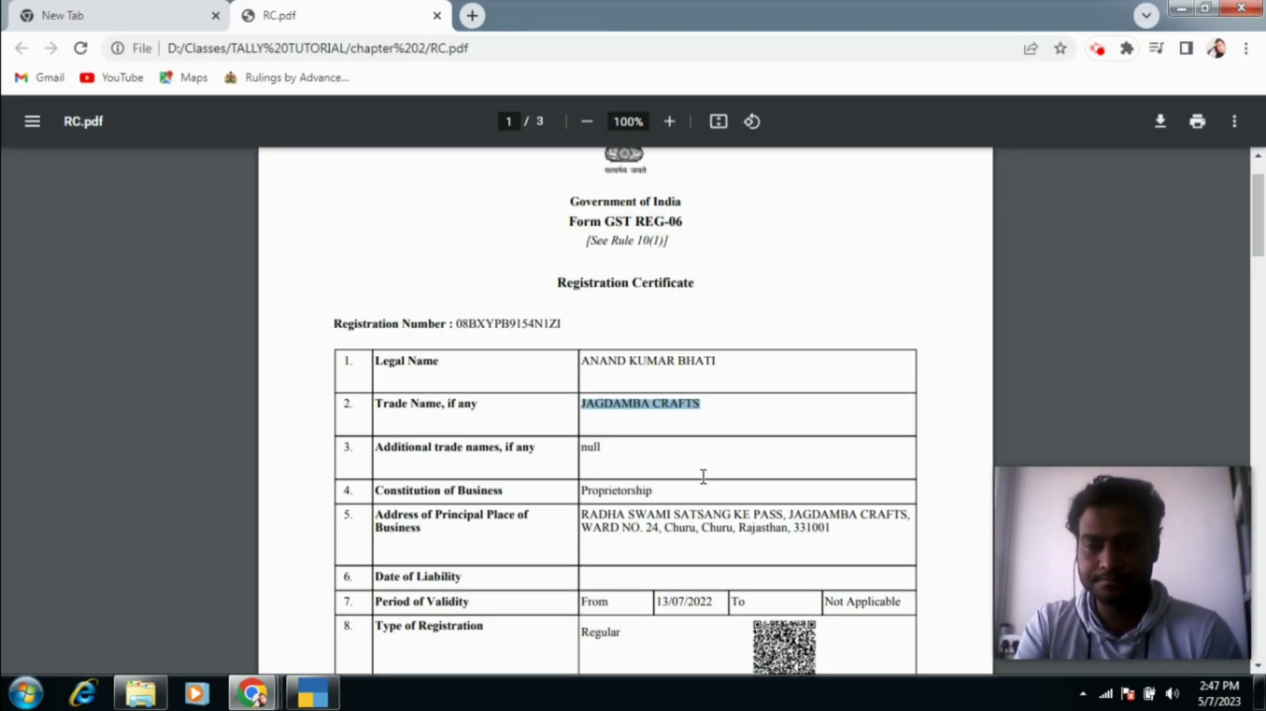
{"action": "key", "text": "alt+Tab"}
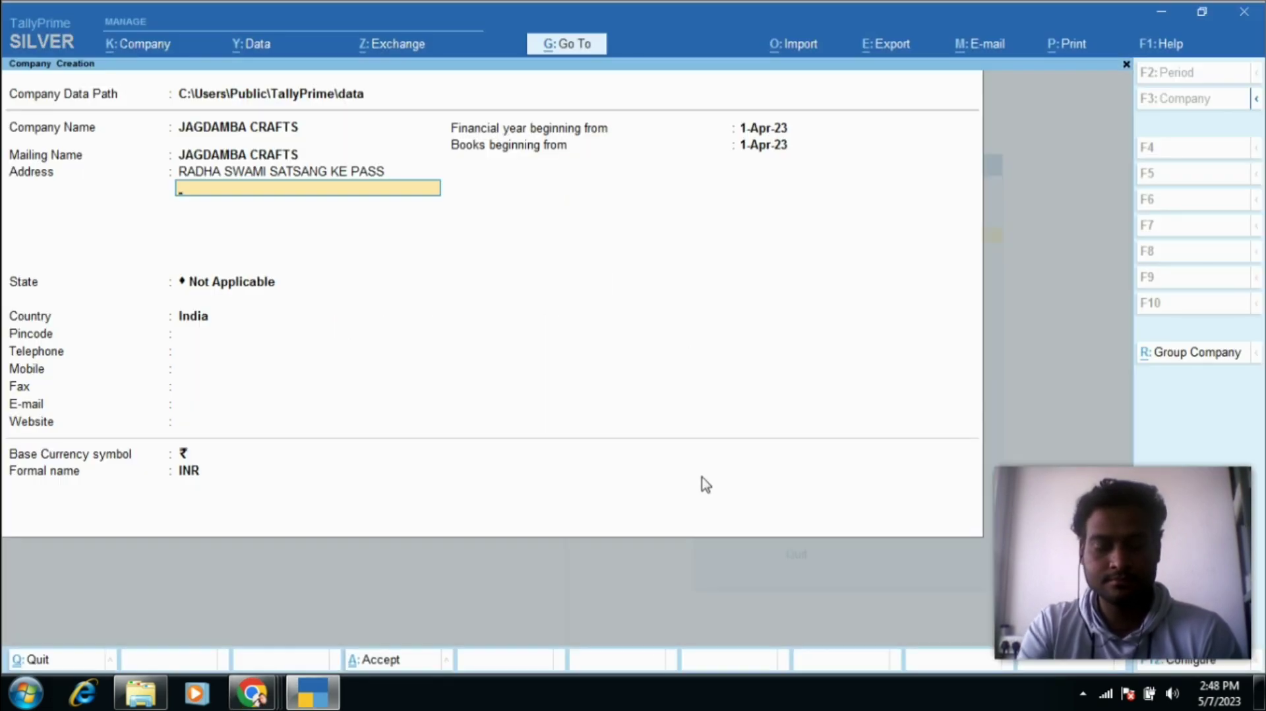
{"action": "key", "text": "alt+Tab"}
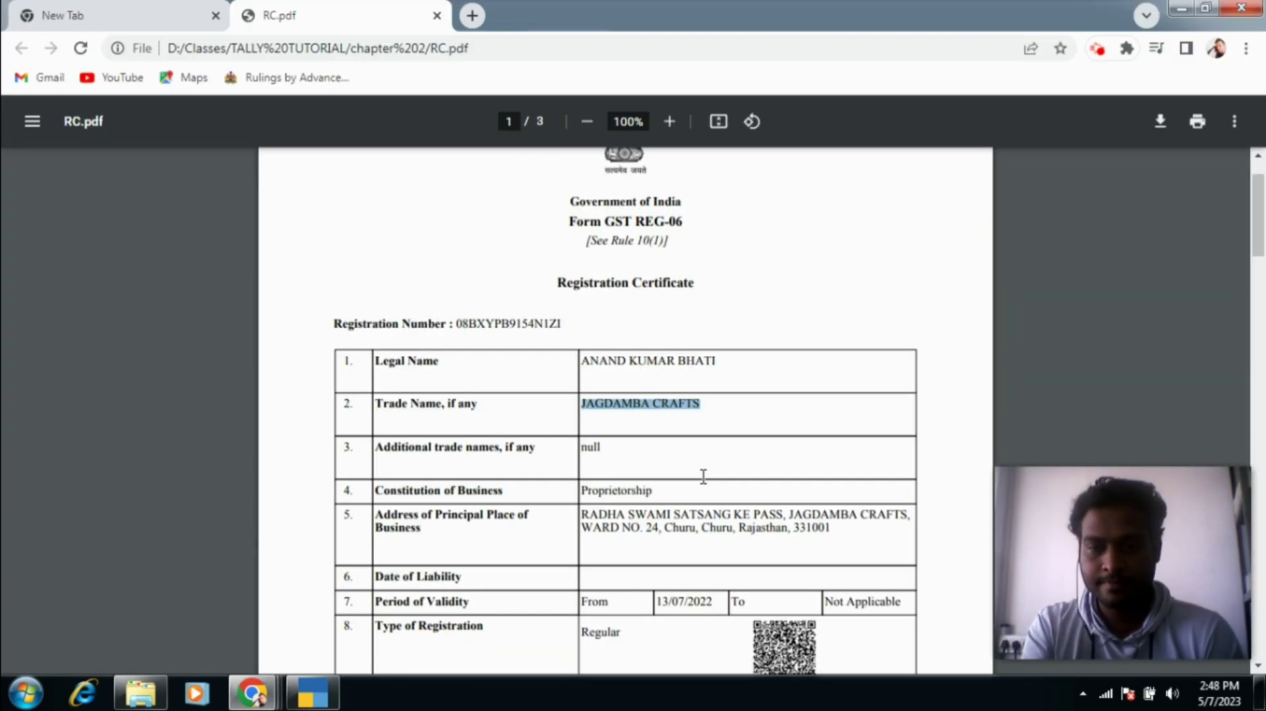
{"action": "key", "text": "alt+Tab"}
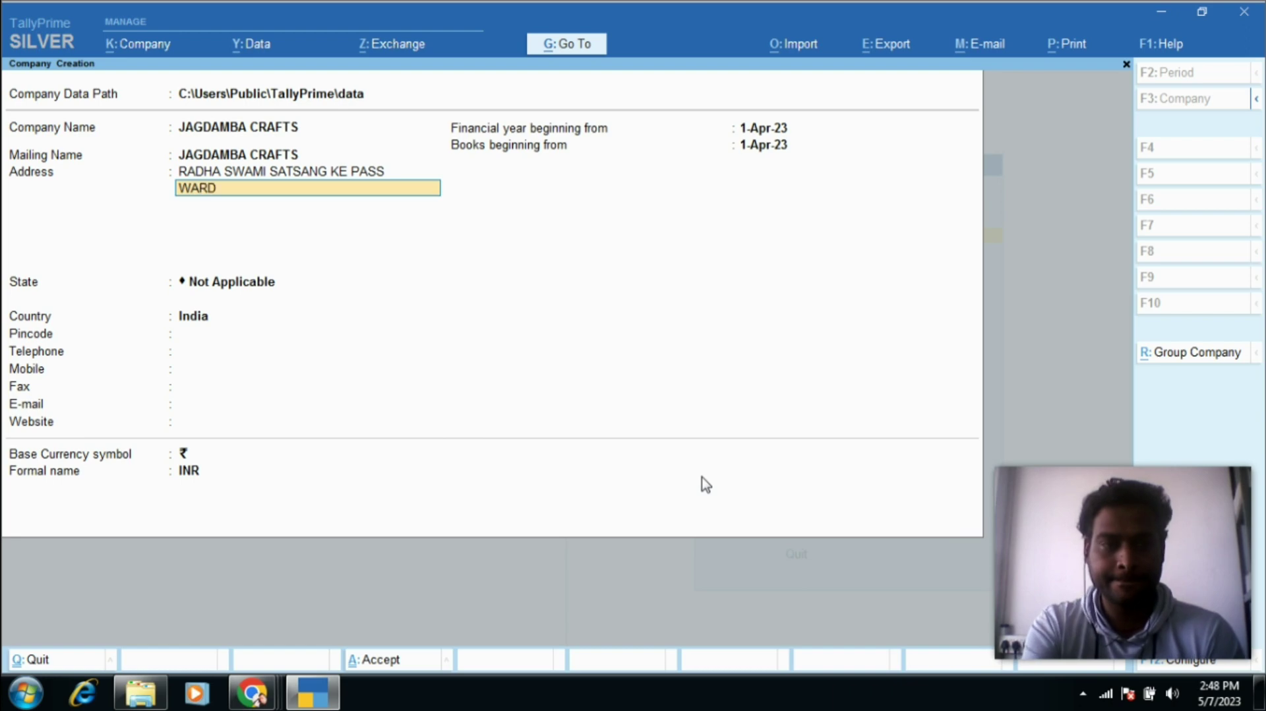
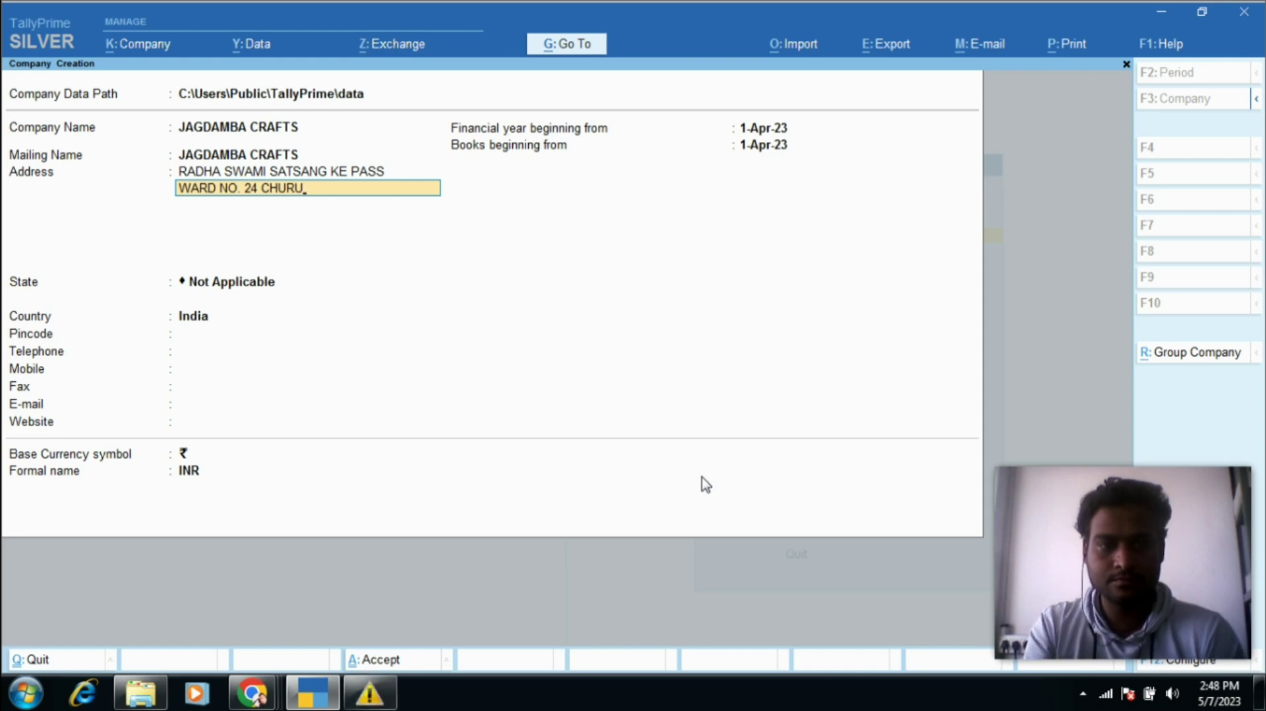
{"action": "key", "text": "Return"}
{"action": "type", "text": "C"}
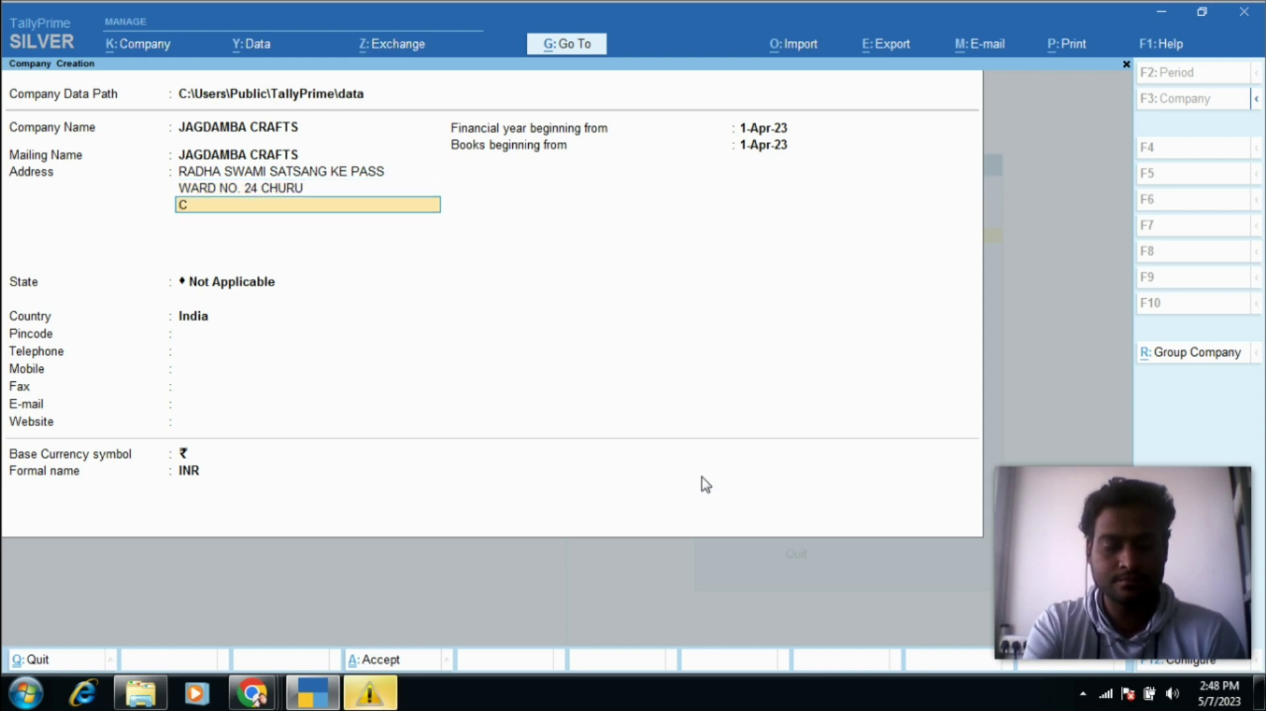
{"action": "type", "text": "HURU"}
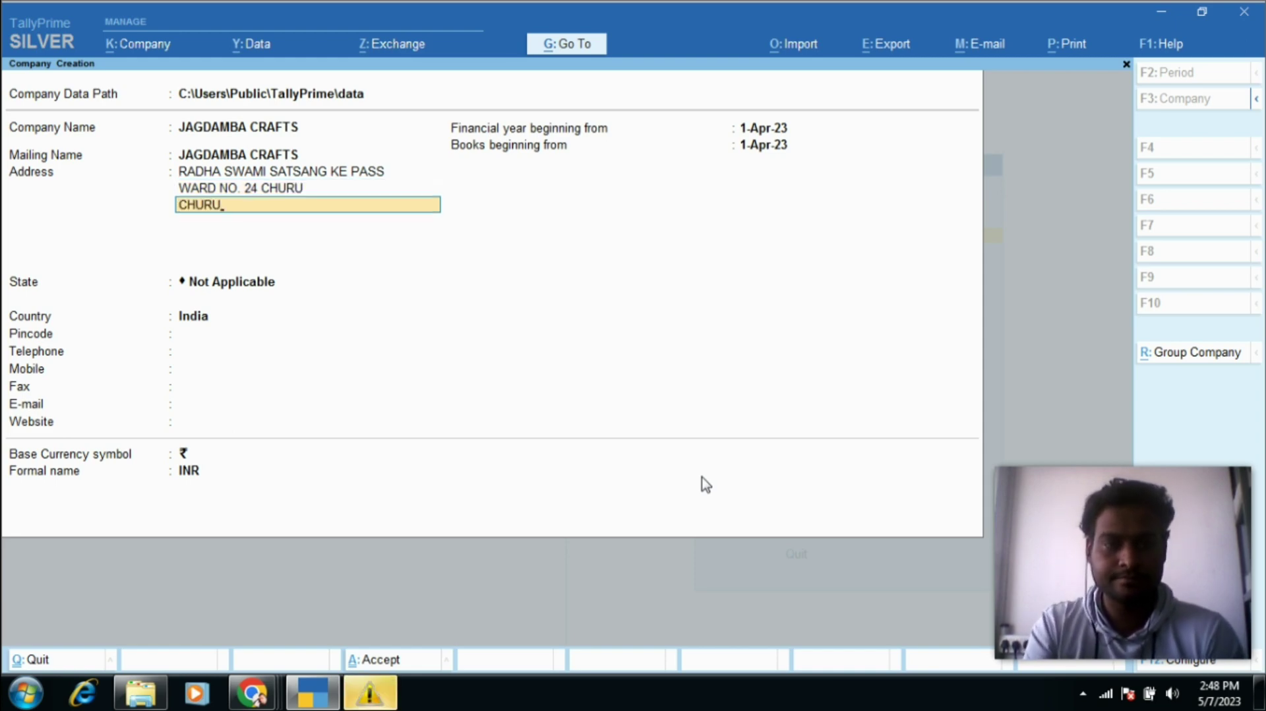
{"action": "left_click", "coordinate": [394, 692]}
{"action": "left_click", "coordinate": [762, 207]}
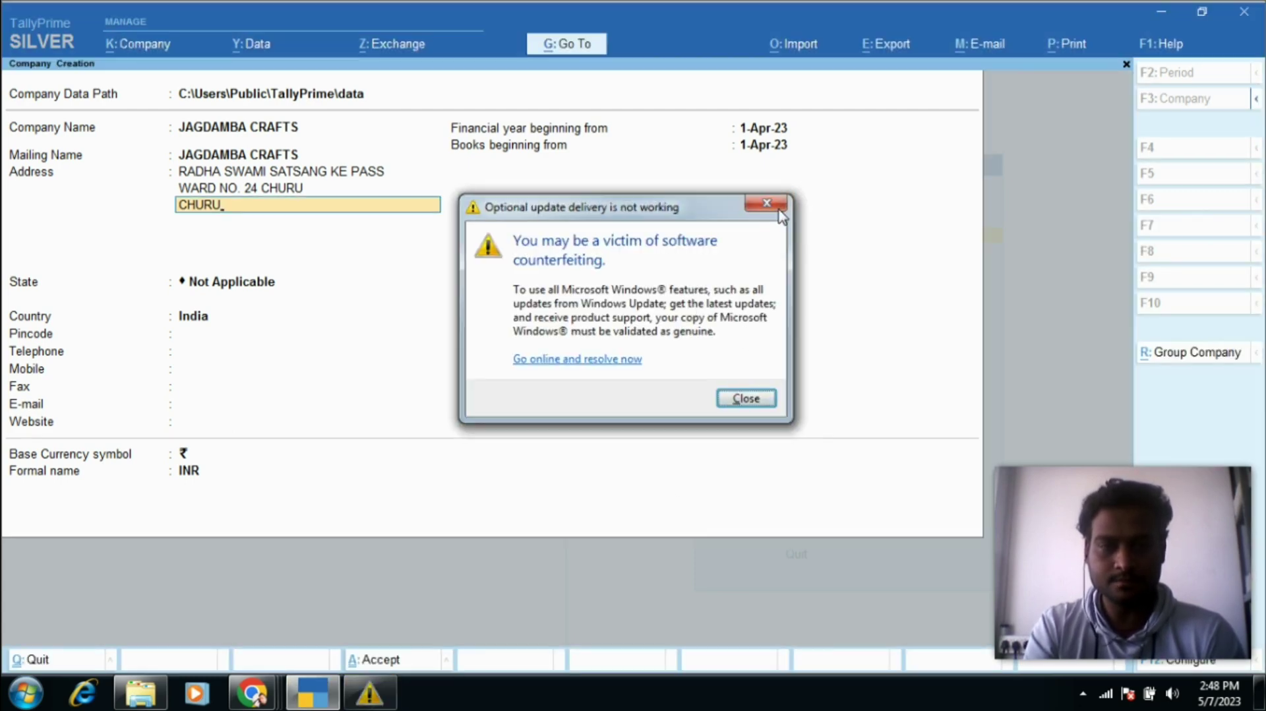
{"action": "key", "text": "Return"}
{"action": "key", "text": "Return"}
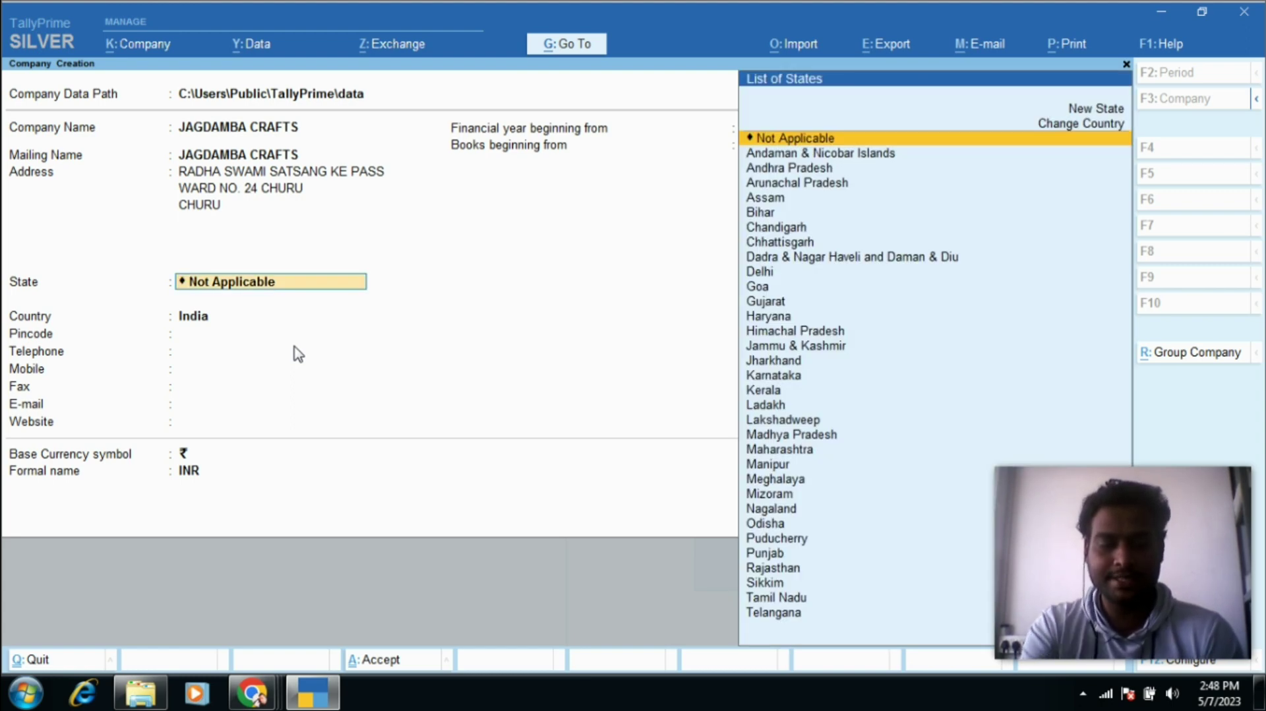
Step: Set the company state to Rajasthan and enter the pincode from the certificate
{"action": "type", "text": "RA"}
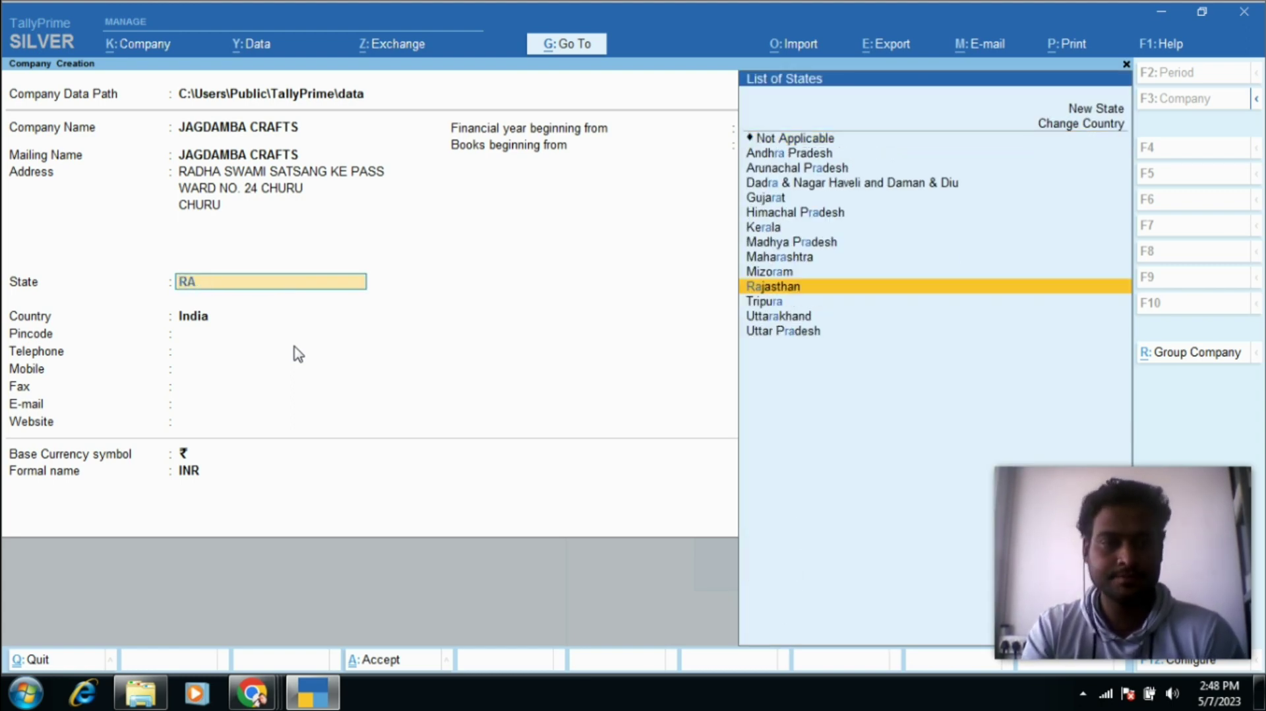
{"action": "key", "text": "Return"}
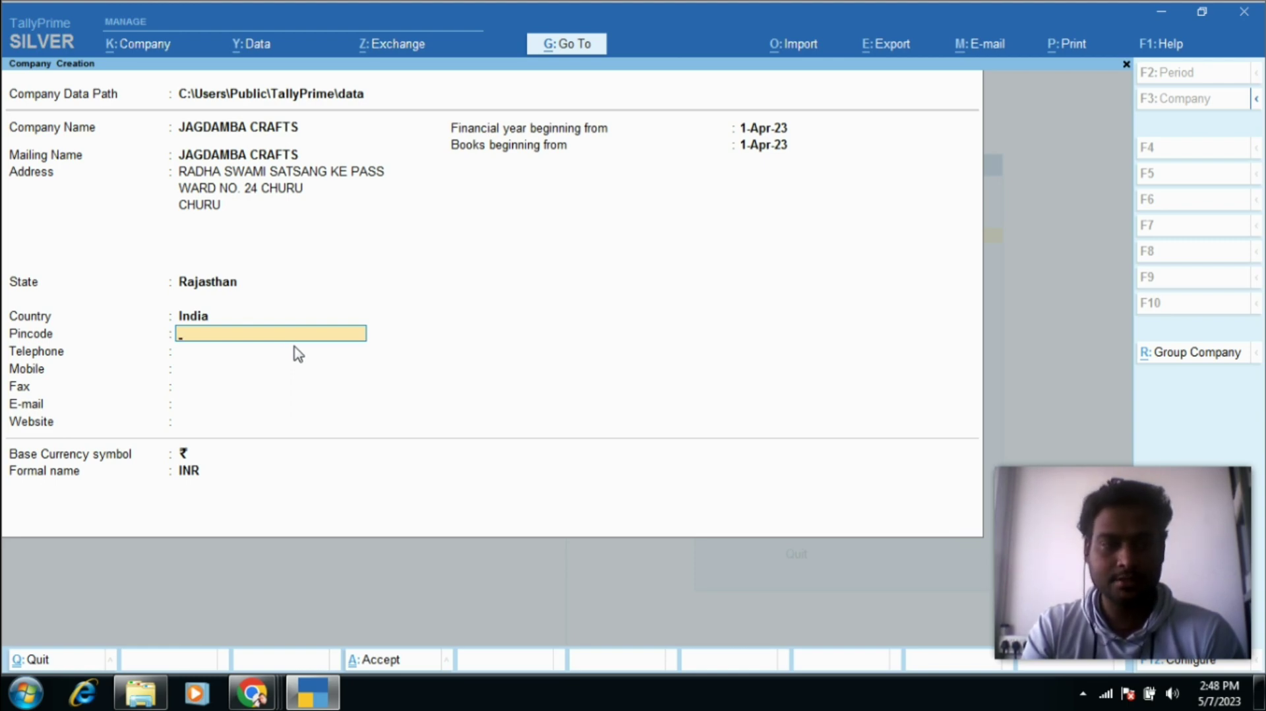
{"action": "key", "text": "alt+Tab"}
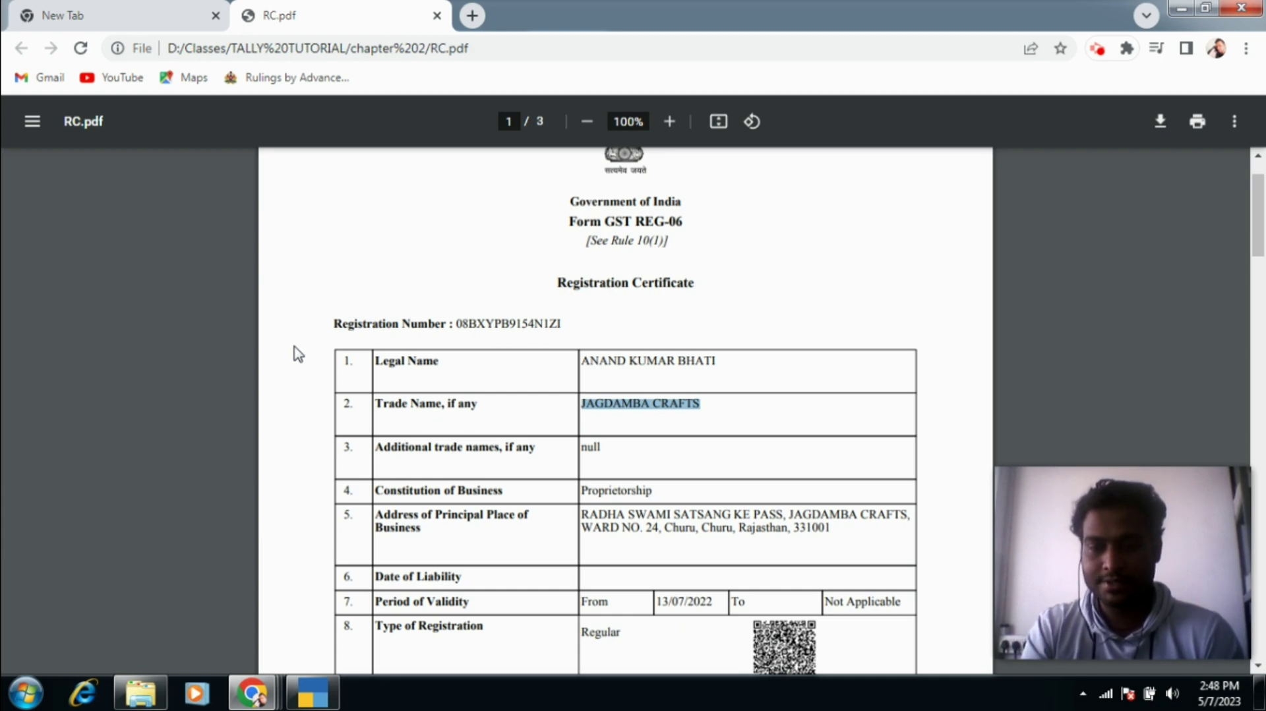
{"action": "key", "text": "alt+Tab"}
{"action": "type", "text": "33"}
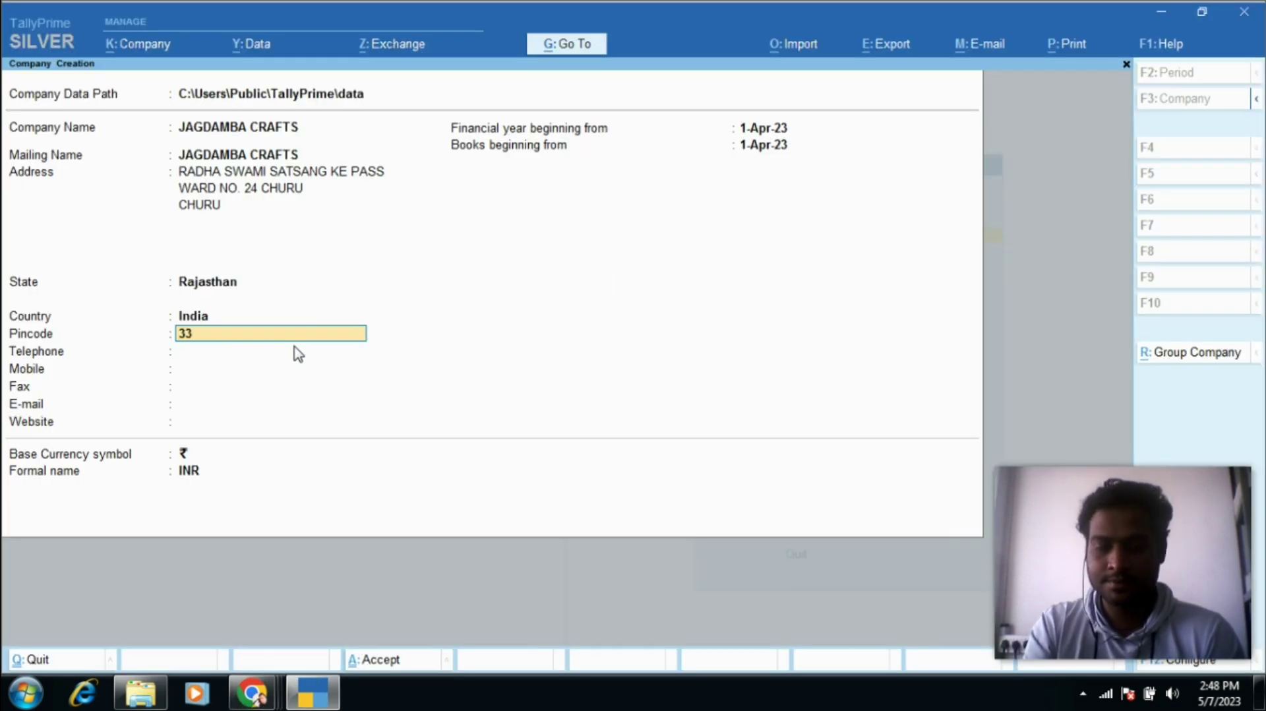
{"action": "type", "text": "1001"}
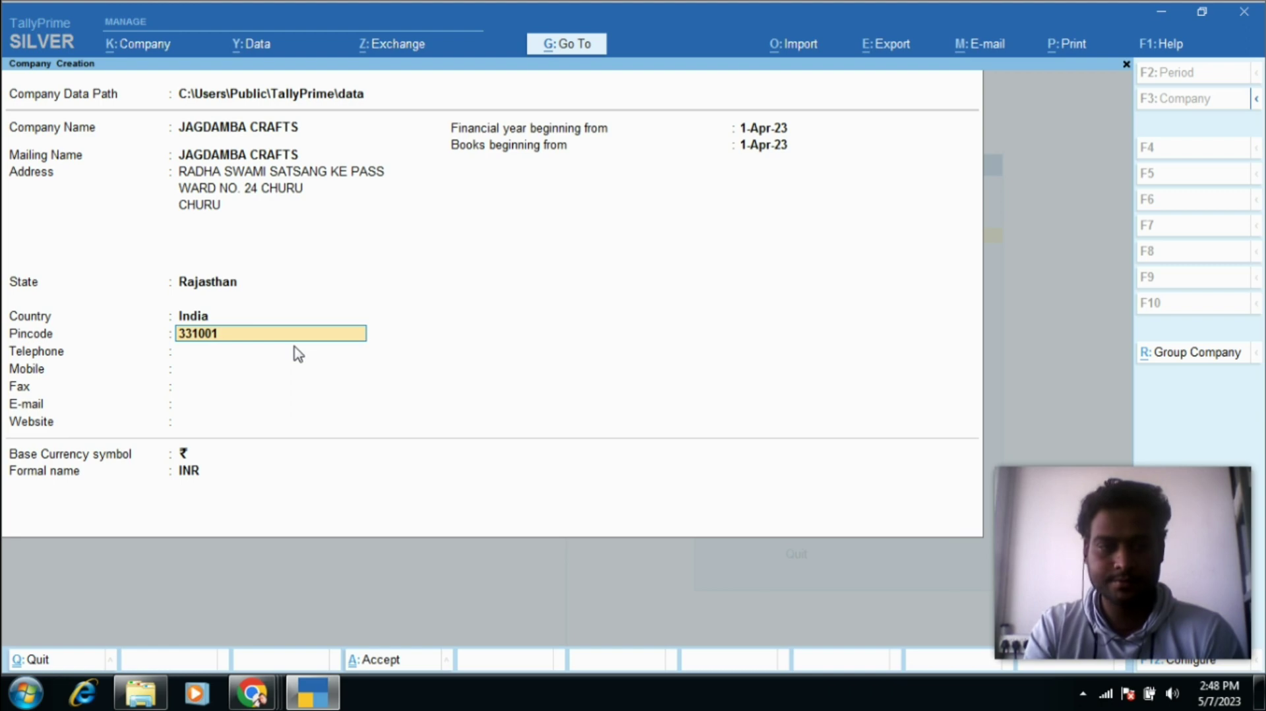
{"action": "key", "text": "Return"}
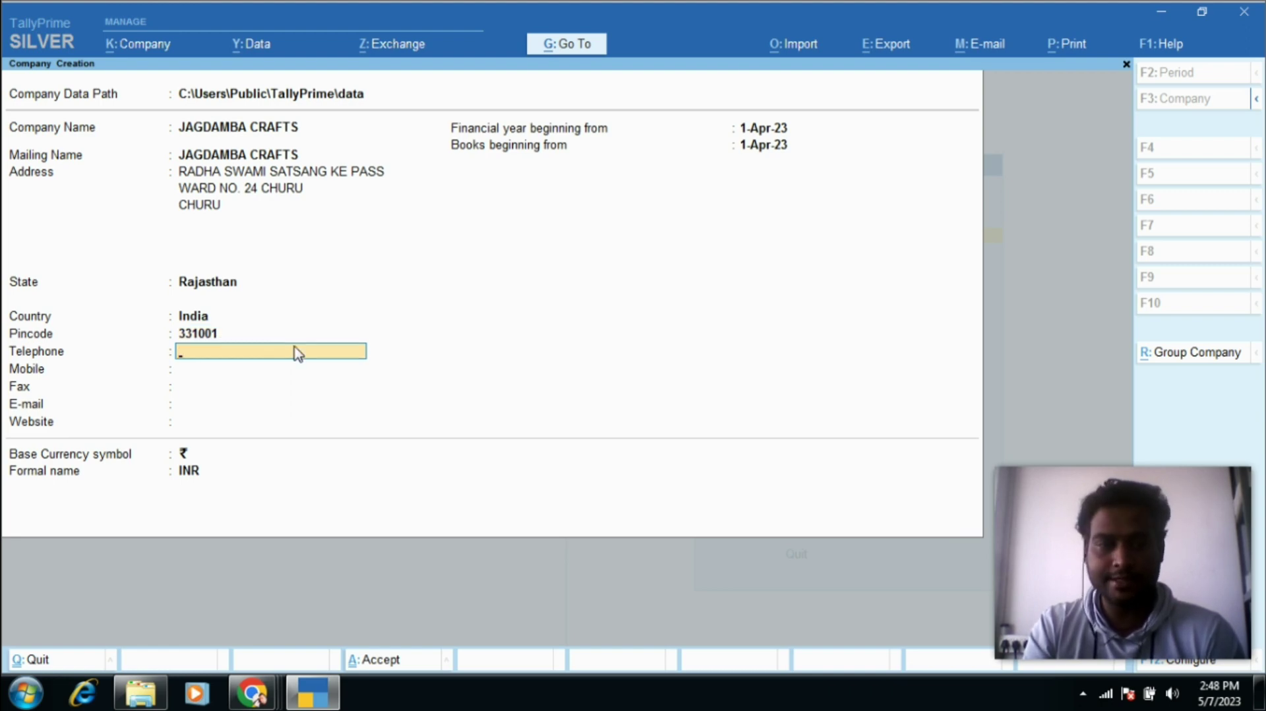
Step: Enter the company's mobile number and e-mail, leaving telephone, fax and website blank
{"action": "key", "text": "Return"}
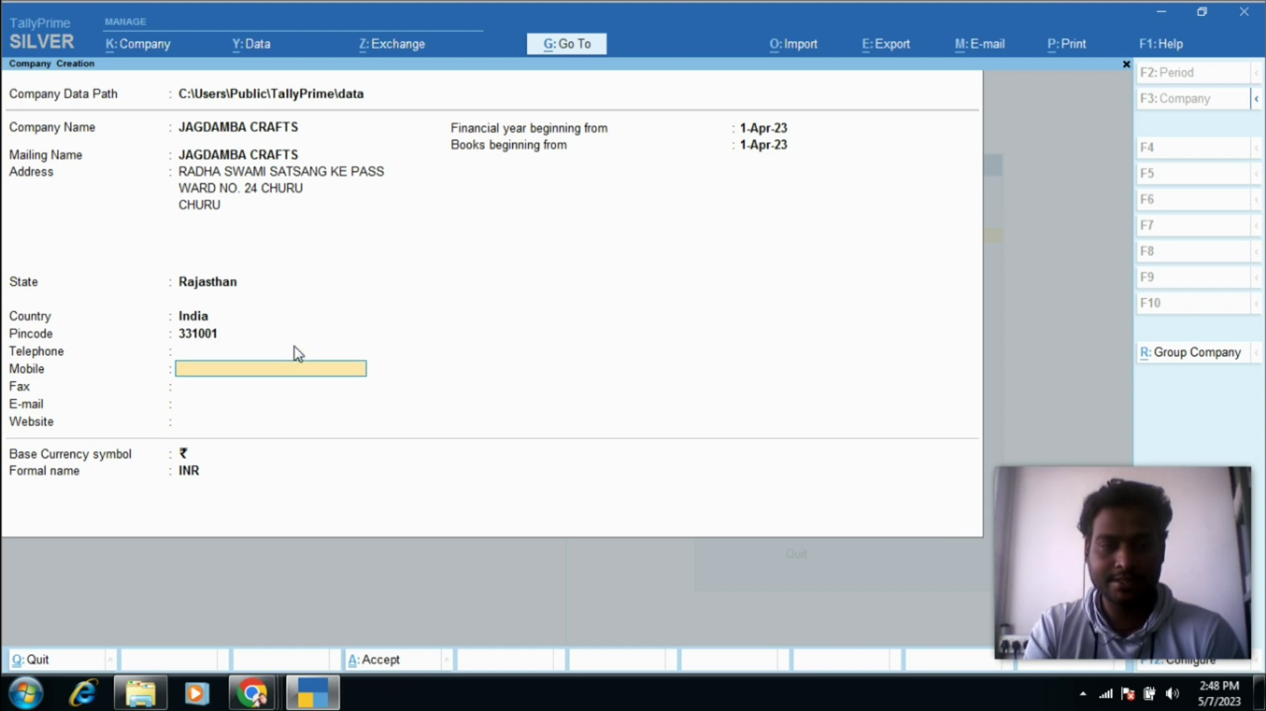
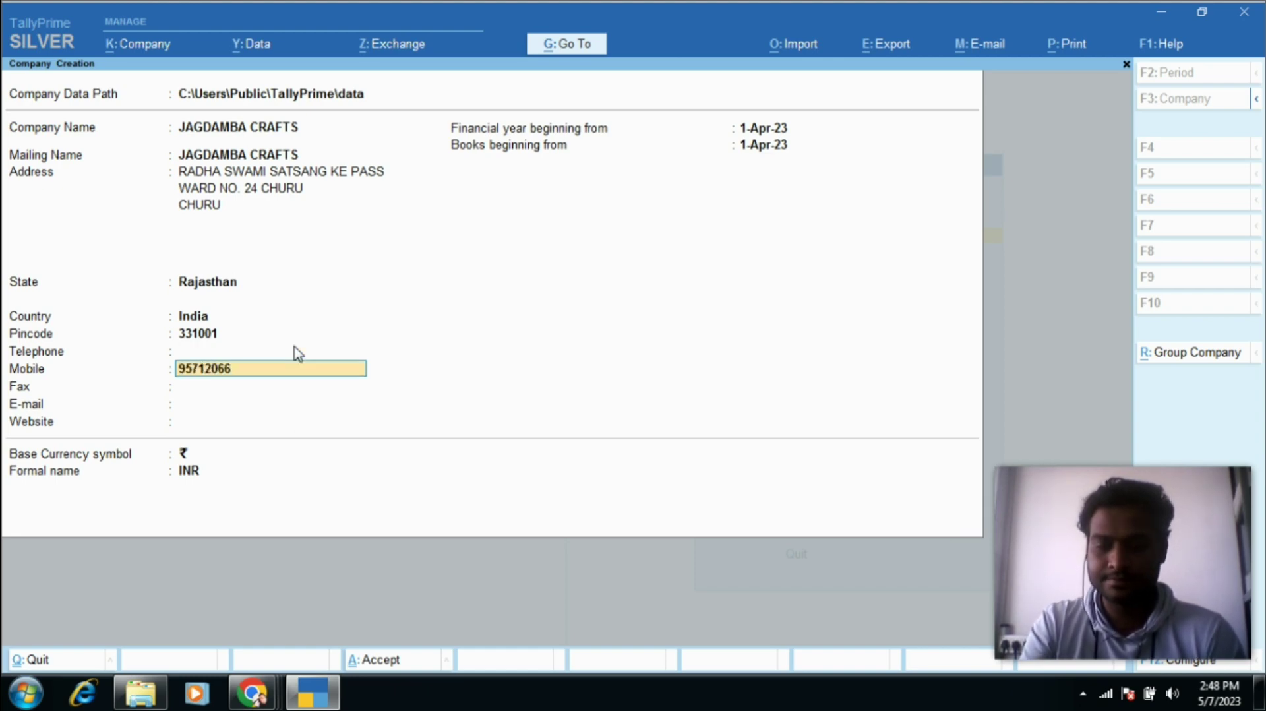
{"action": "key", "text": "Return"}
{"action": "key", "text": "Return"}
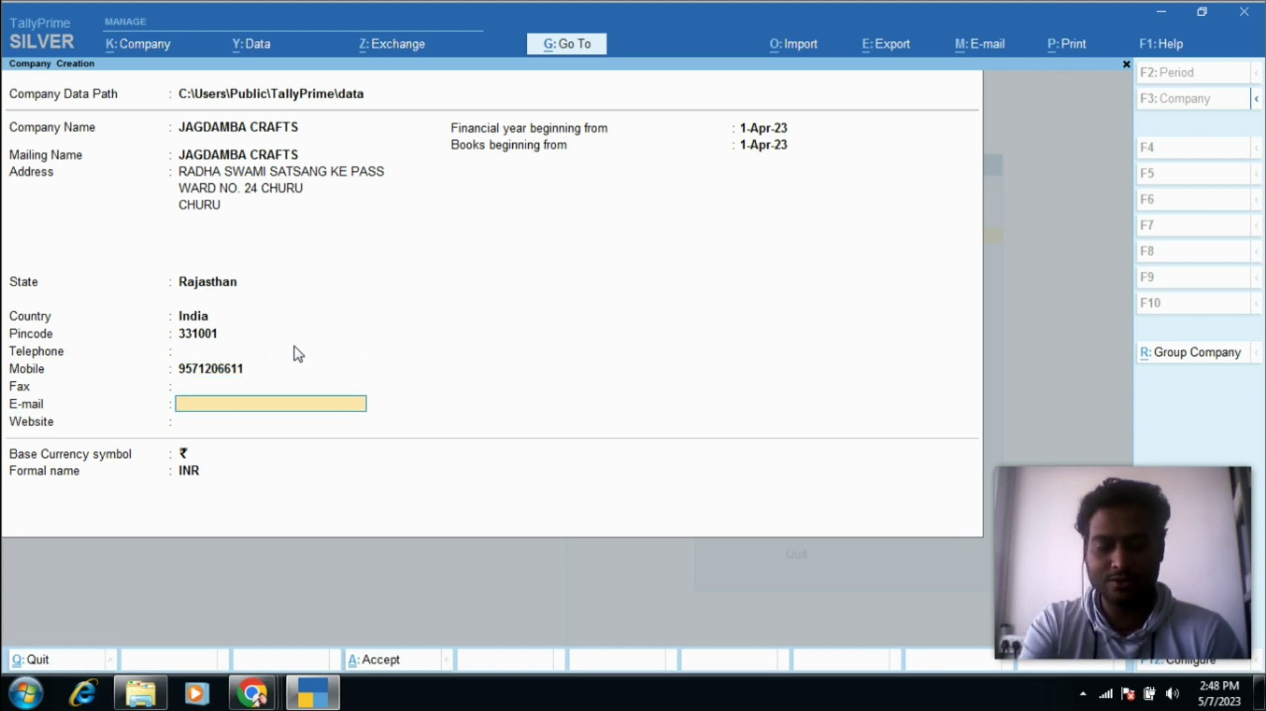
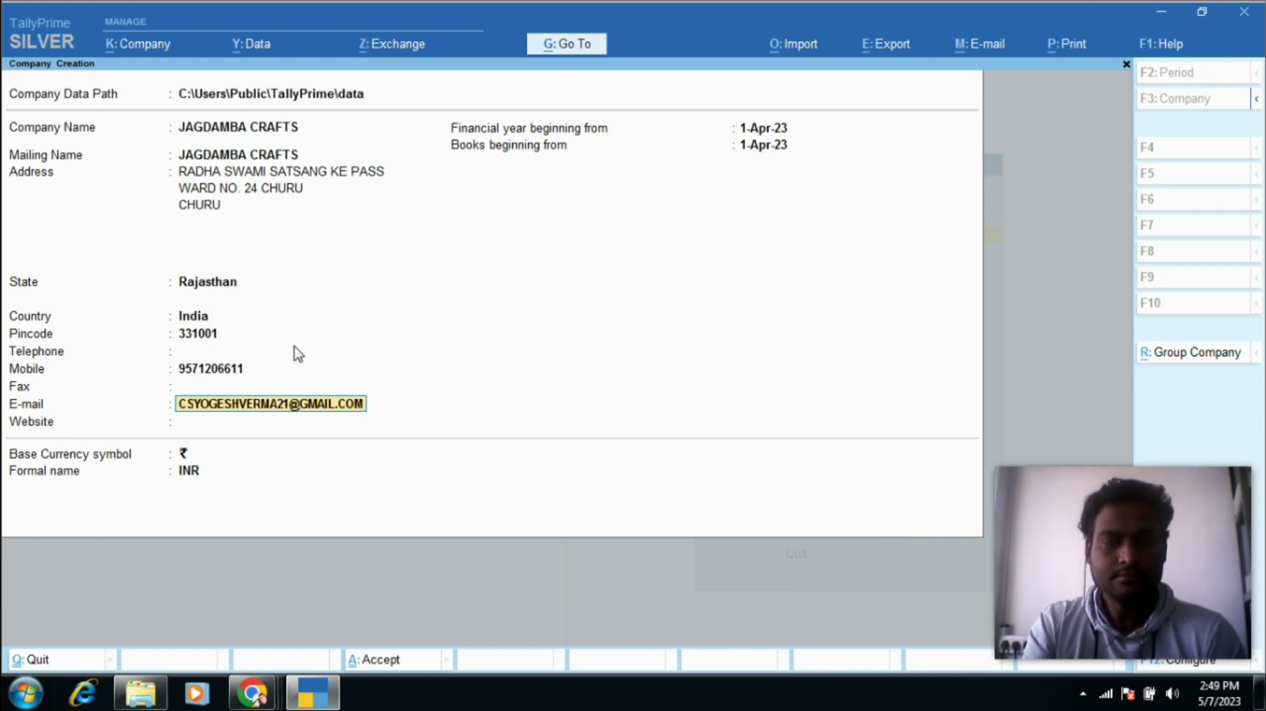
{"action": "key", "text": "Return"}
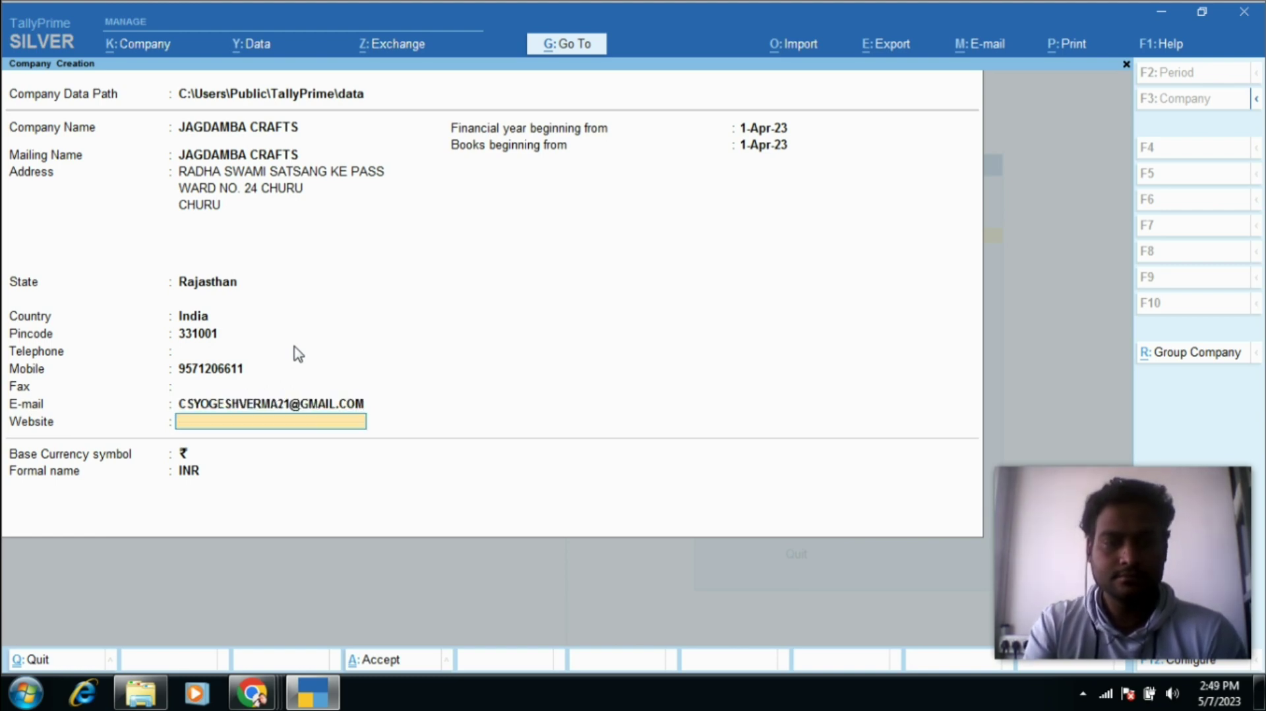
{"action": "key", "text": "Return"}
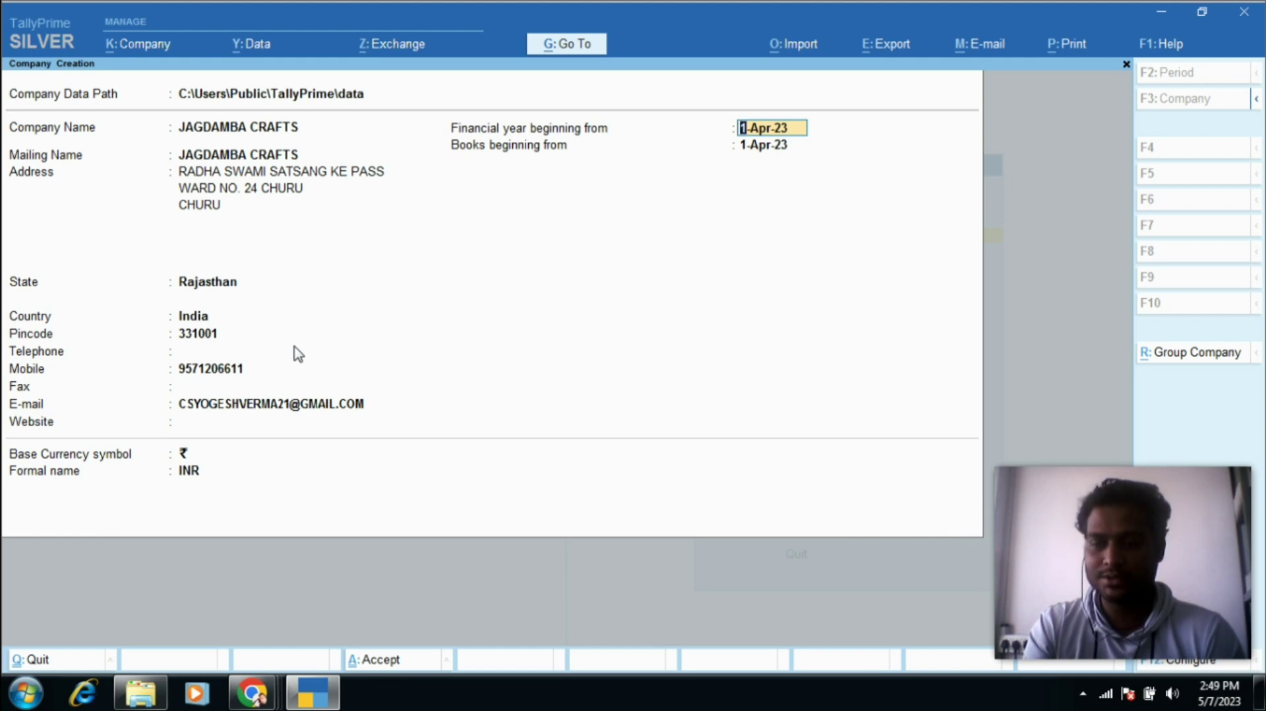
Step: Keep the 1-Apr-23 financial year and default dates, and accept to create JAGDAMBA CRAFTS
{"action": "key", "text": "Return"}
{"action": "key", "text": "Return"}
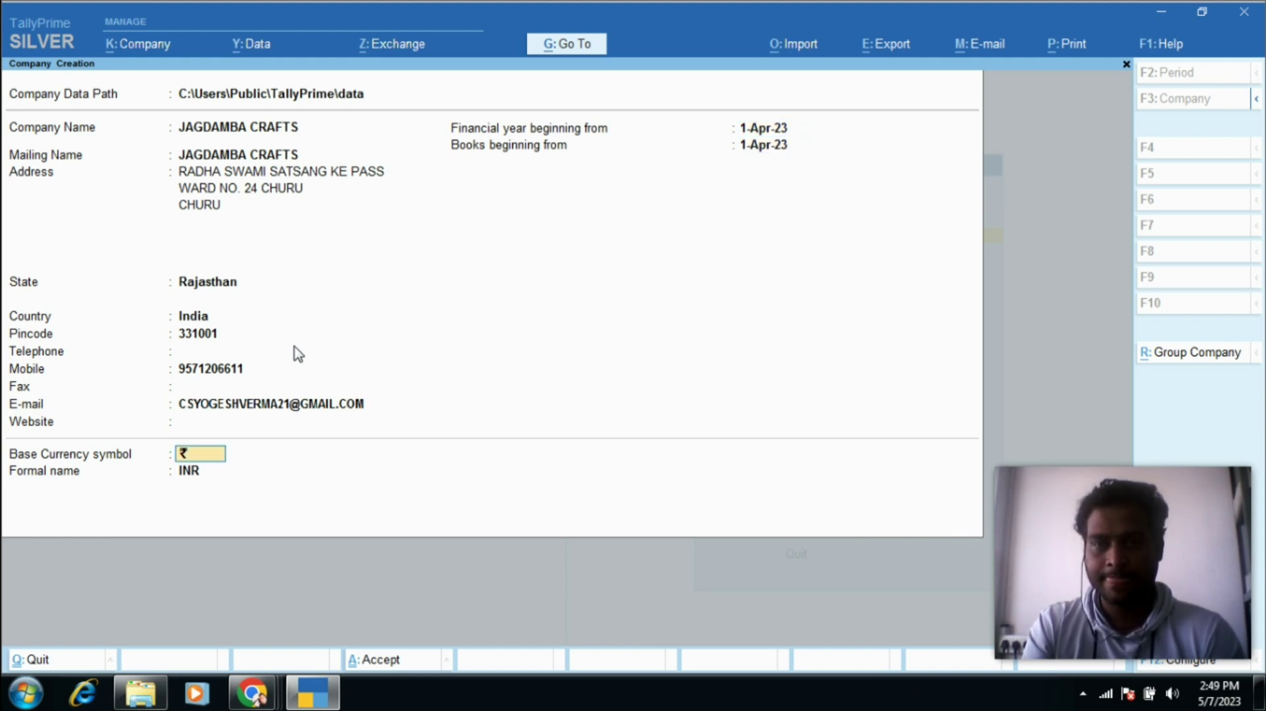
{"action": "key", "text": "Return"}
{"action": "key", "text": "Return"}
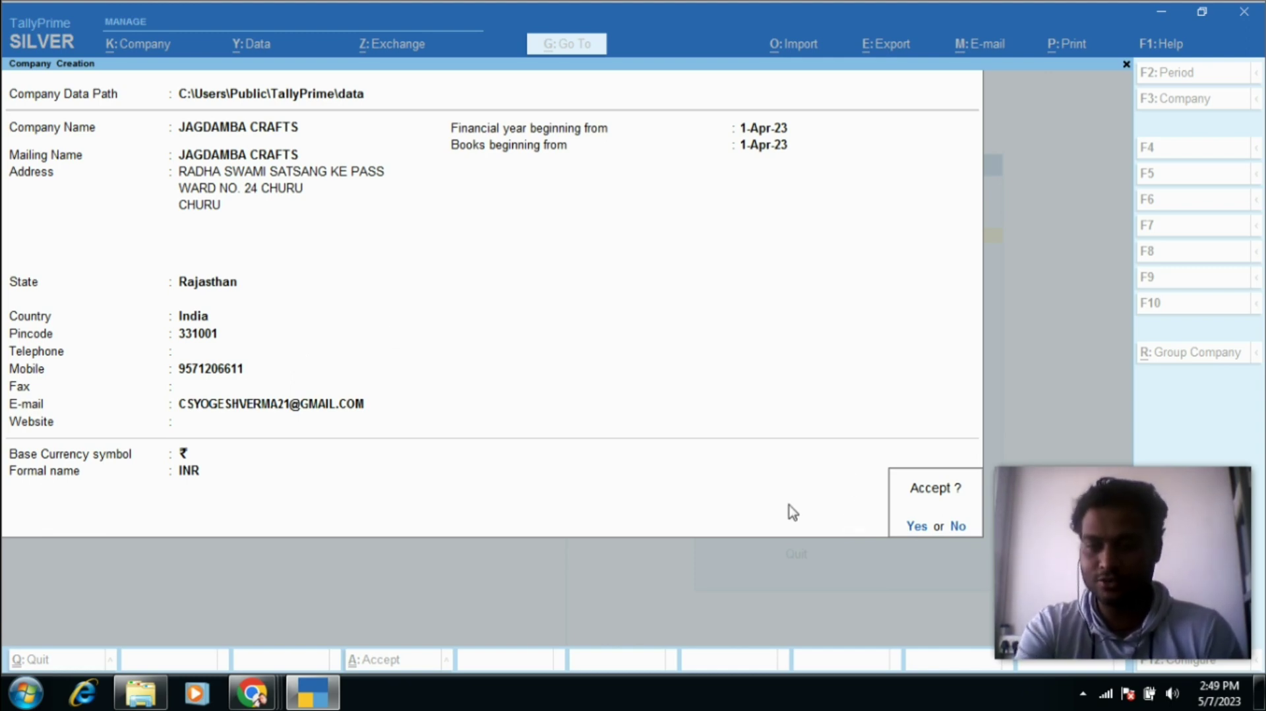
{"action": "key", "text": "Return"}
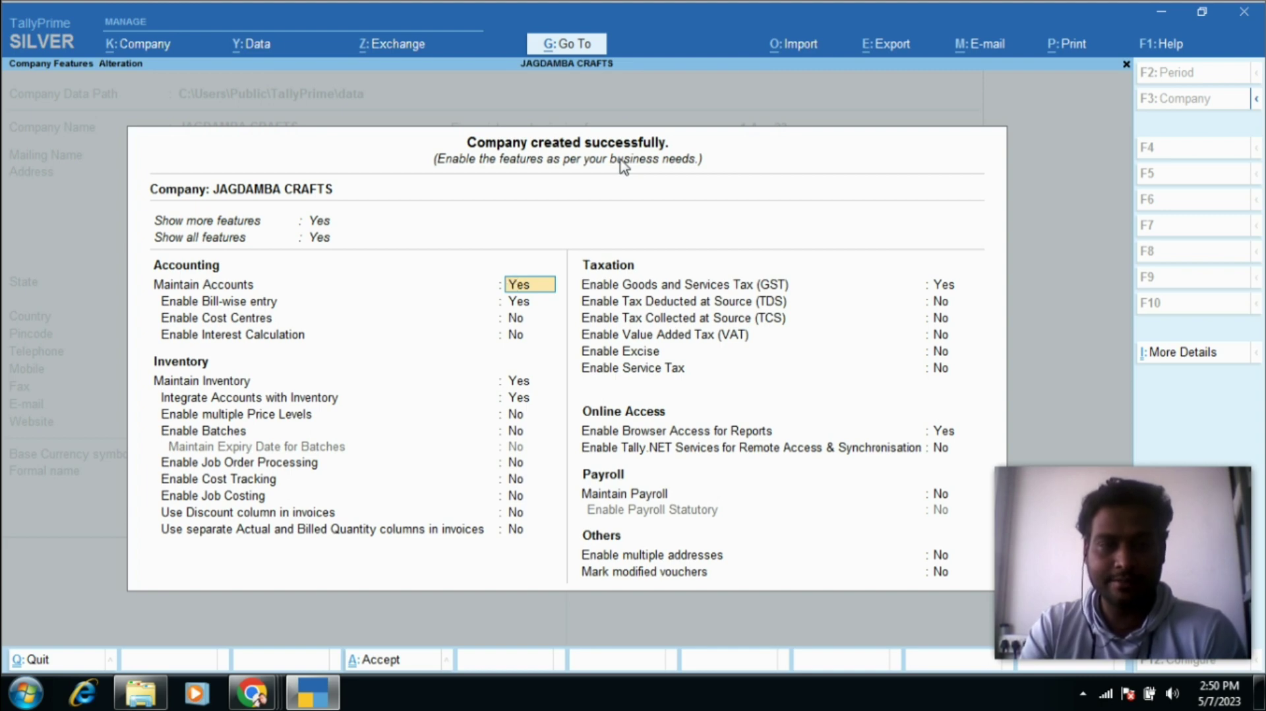
{"action": "key", "text": "Return"}
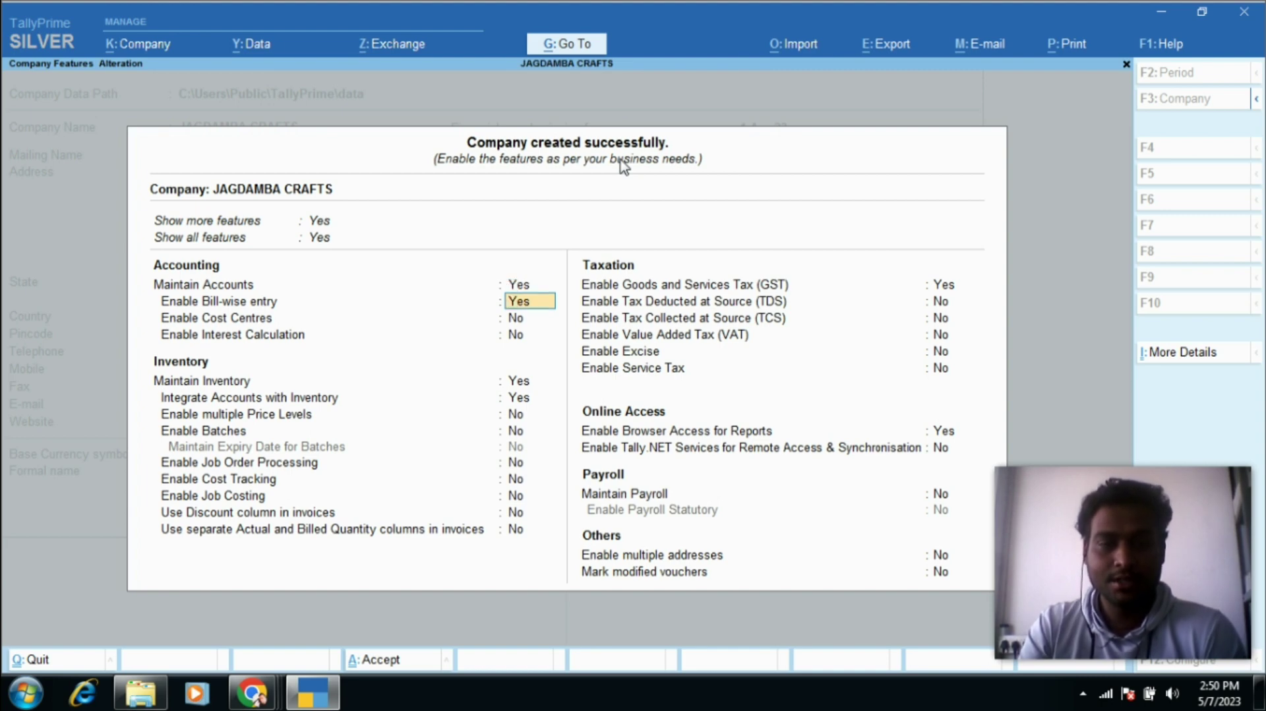
{"action": "key", "text": "Return"}
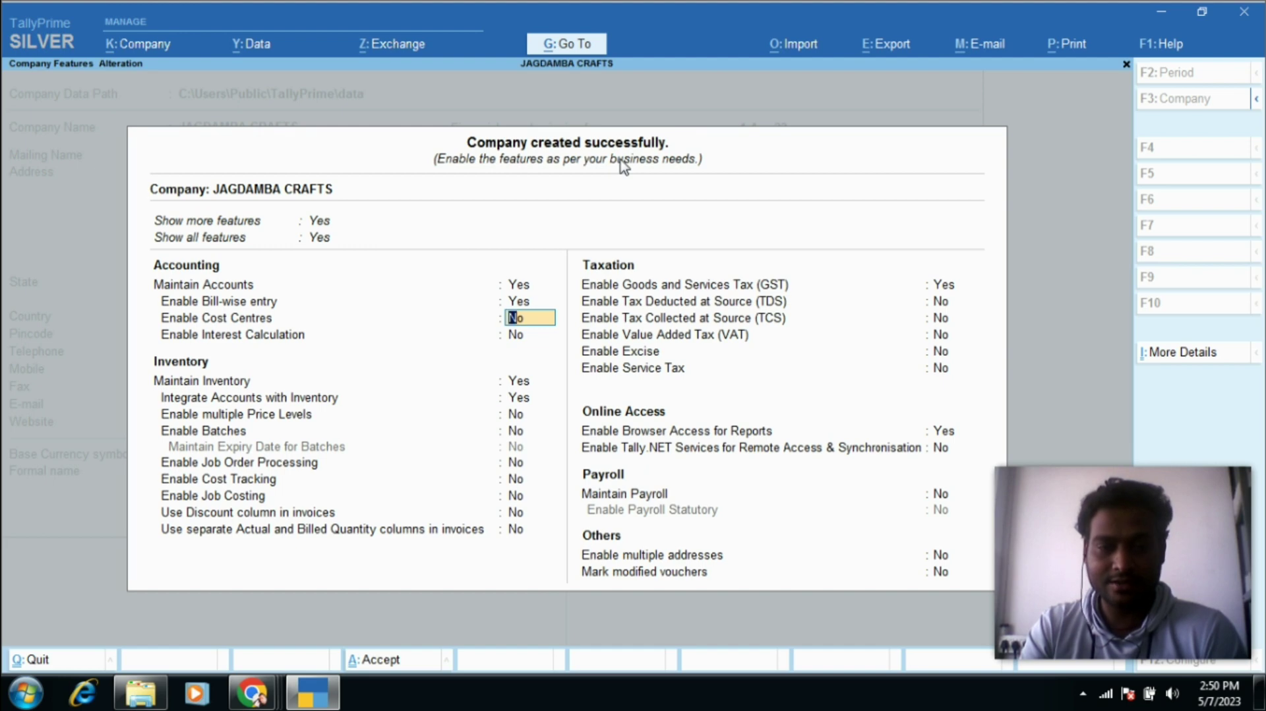
{"action": "key", "text": "Return"}
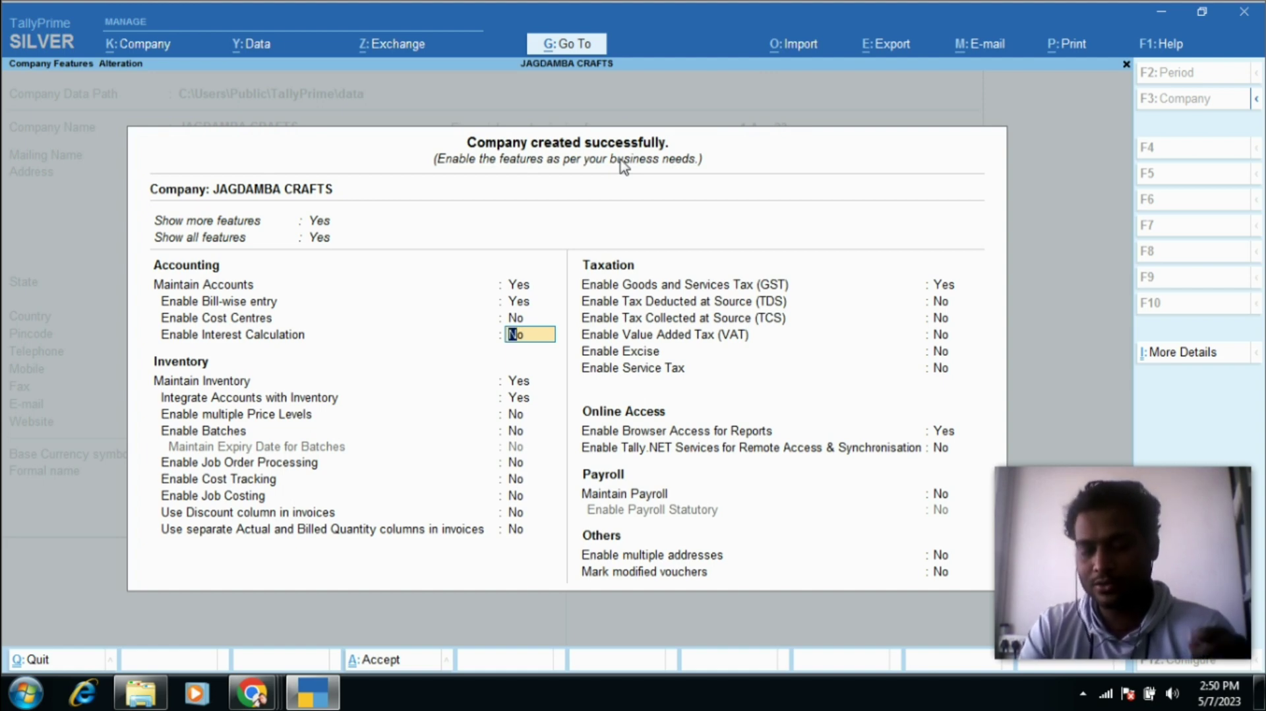
{"action": "key", "text": "Return"}
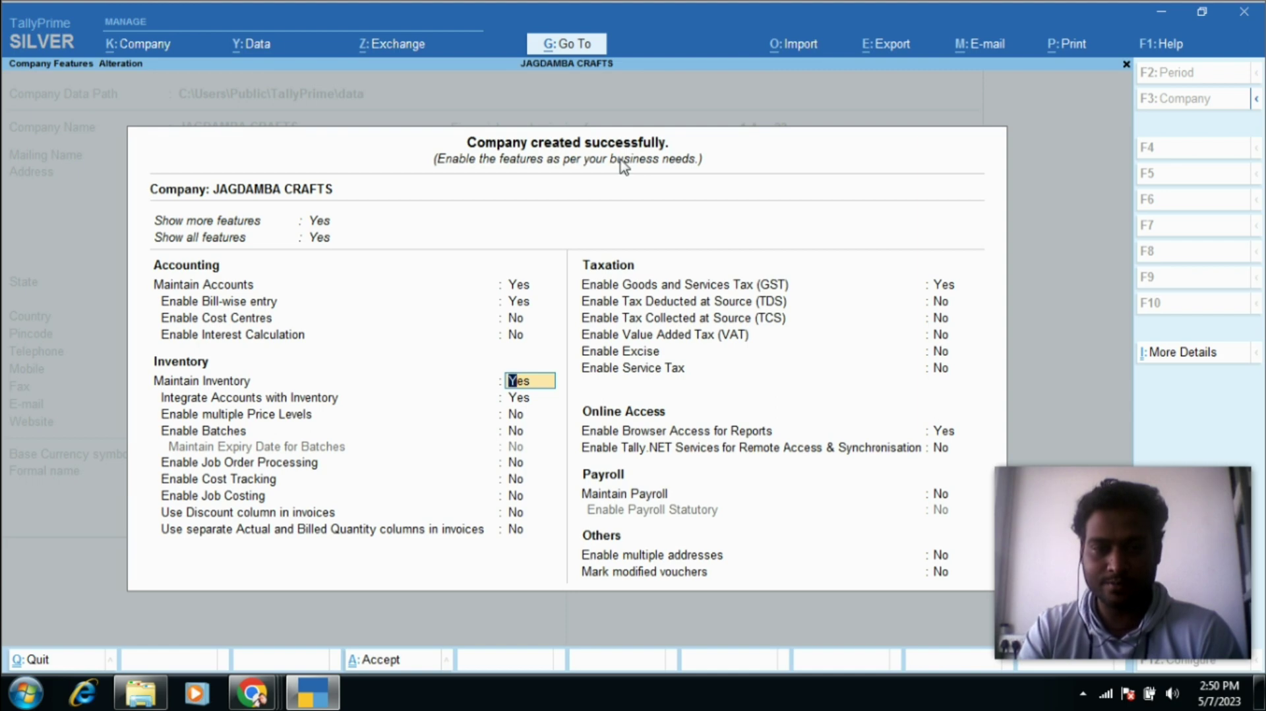
{"action": "key", "text": "Return"}
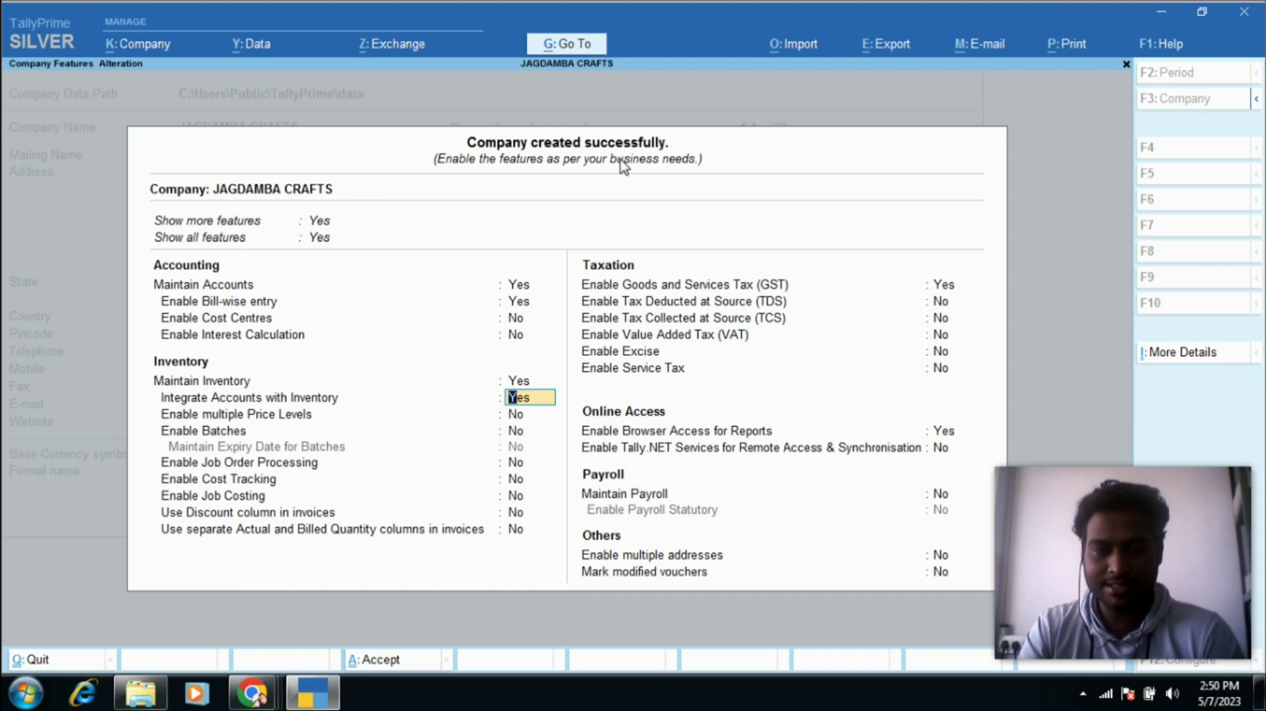
{"action": "key", "text": "Return"}
{"action": "key", "text": "Return"}
{"action": "key", "text": "Return"}
{"action": "key", "text": "Return"}
{"action": "key", "text": "Return"}
{"action": "key", "text": "Return"}
{"action": "key", "text": "Return"}
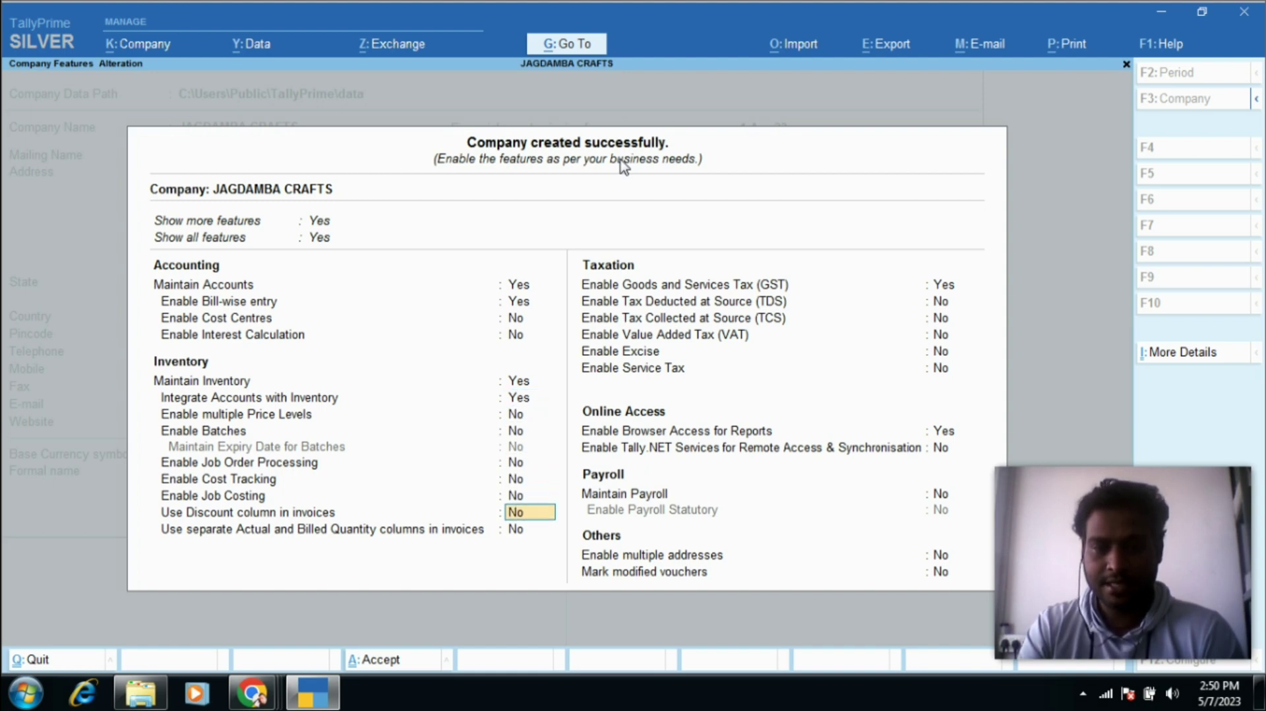
{"action": "key", "text": "Return"}
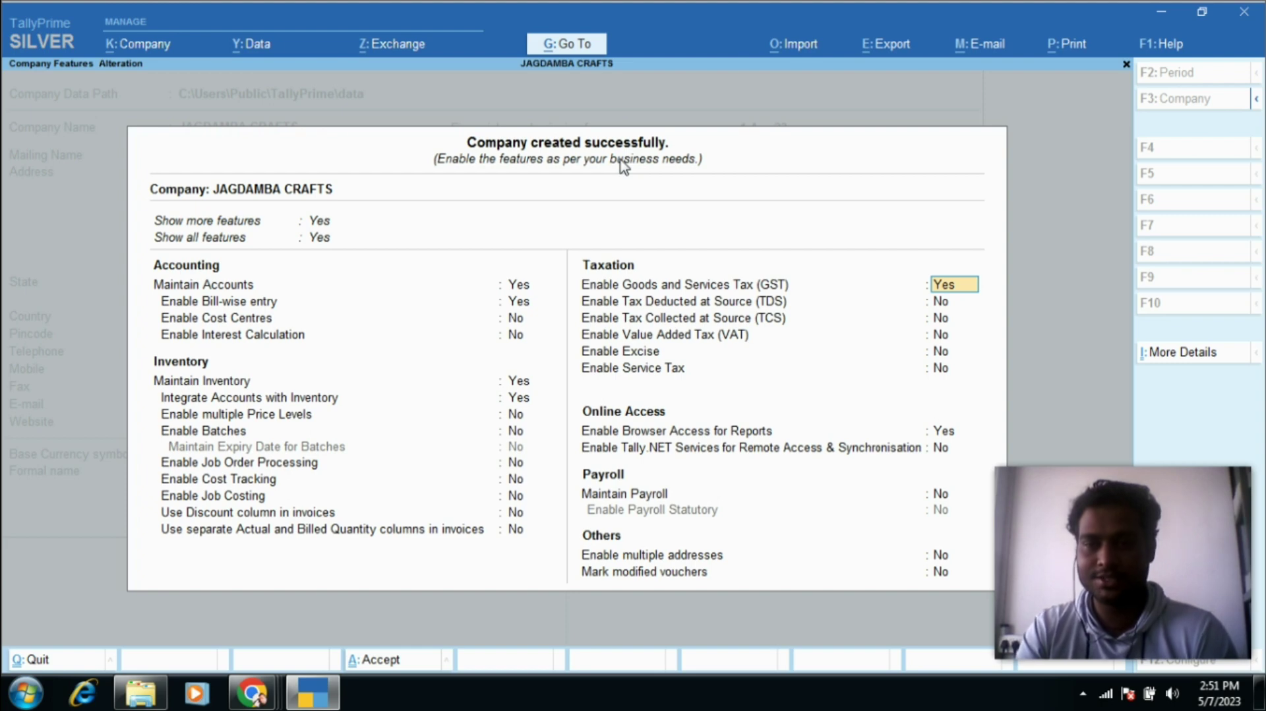
Step: Open GST Details and set state Rajasthan, Regular registration, applicable from 1-Apr-23
{"action": "key", "text": "Return"}
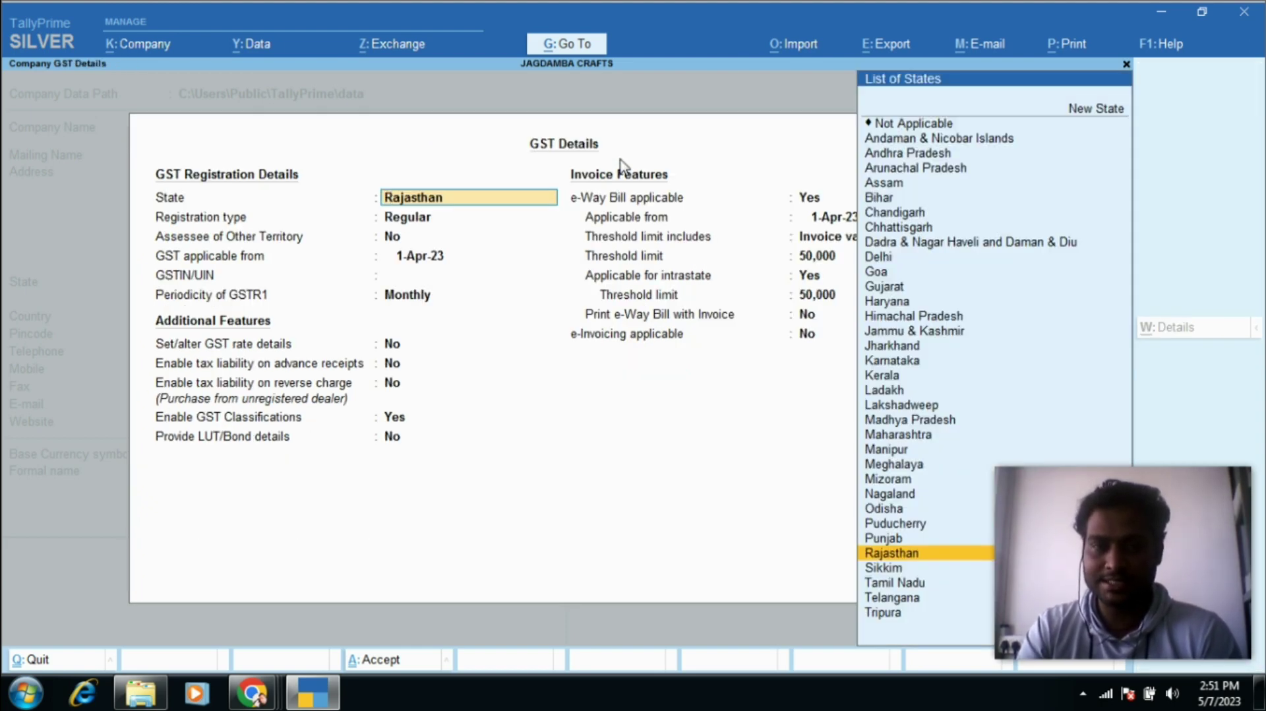
{"action": "key", "text": "Return"}
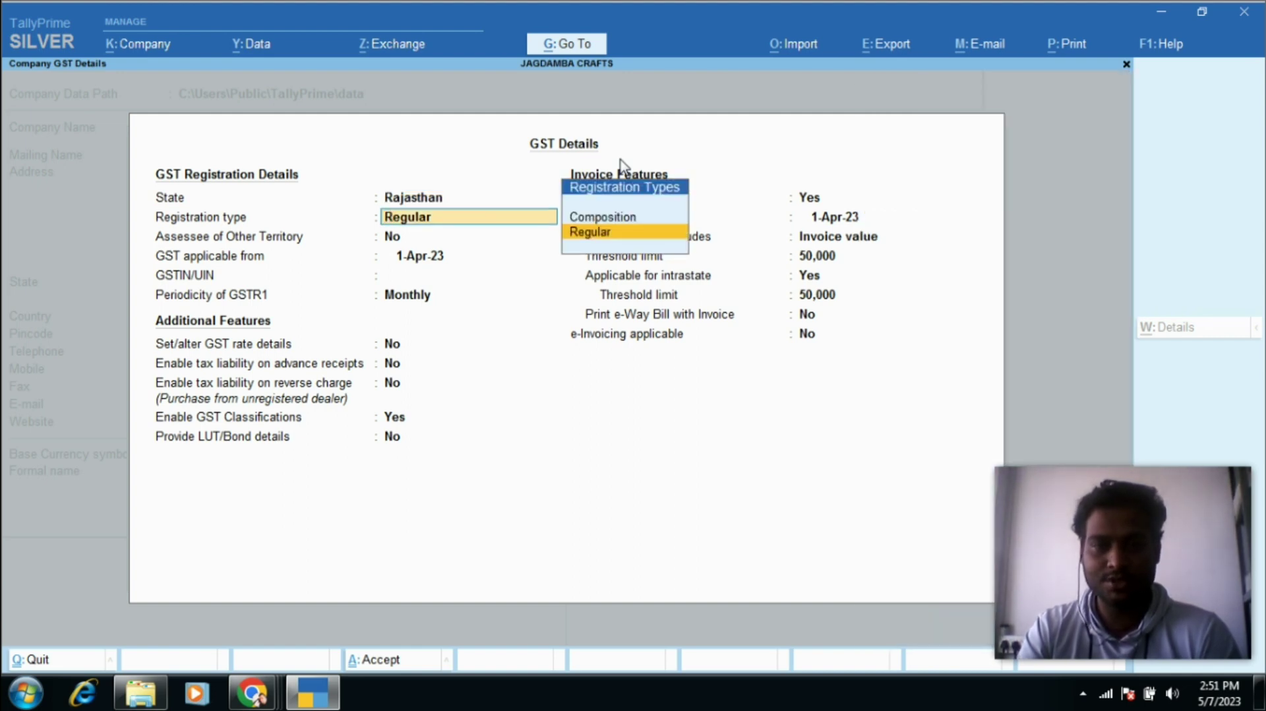
{"action": "key", "text": "Return"}
{"action": "key", "text": "Return"}
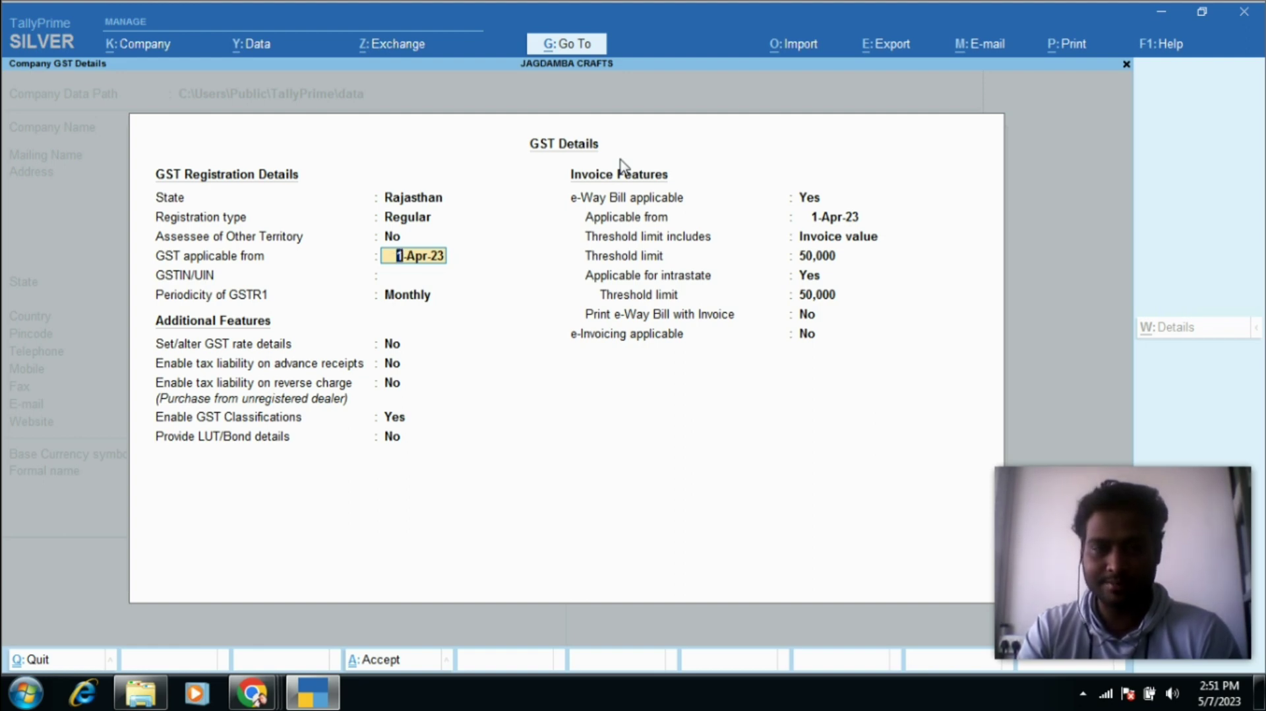
{"action": "key", "text": "Return"}
Step: Copy the GSTIN from the certificate into GSTIN/UIN and keep GSTR1 periodicity Monthly
{"action": "key", "text": "alt+Tab"}
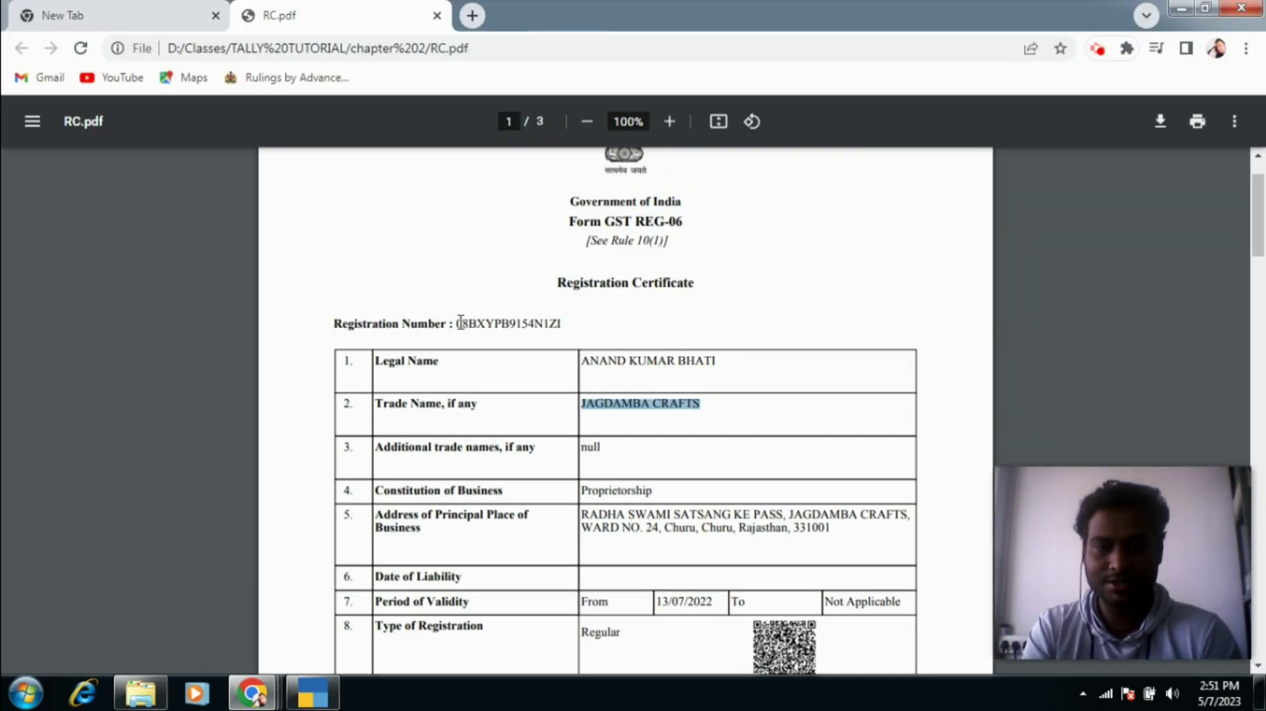
{"action": "left_click_drag", "start_coordinate": [458, 323], "coordinate": [562, 325]}
{"action": "key", "text": "alt+Tab"}
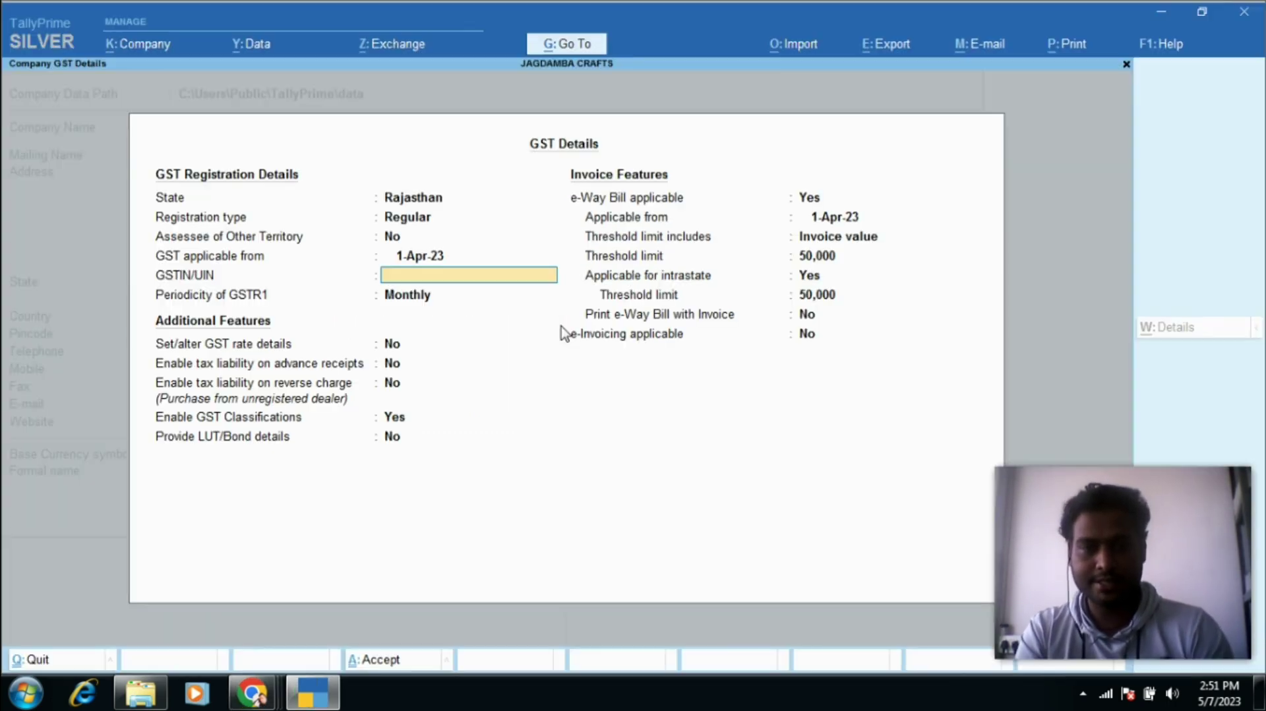
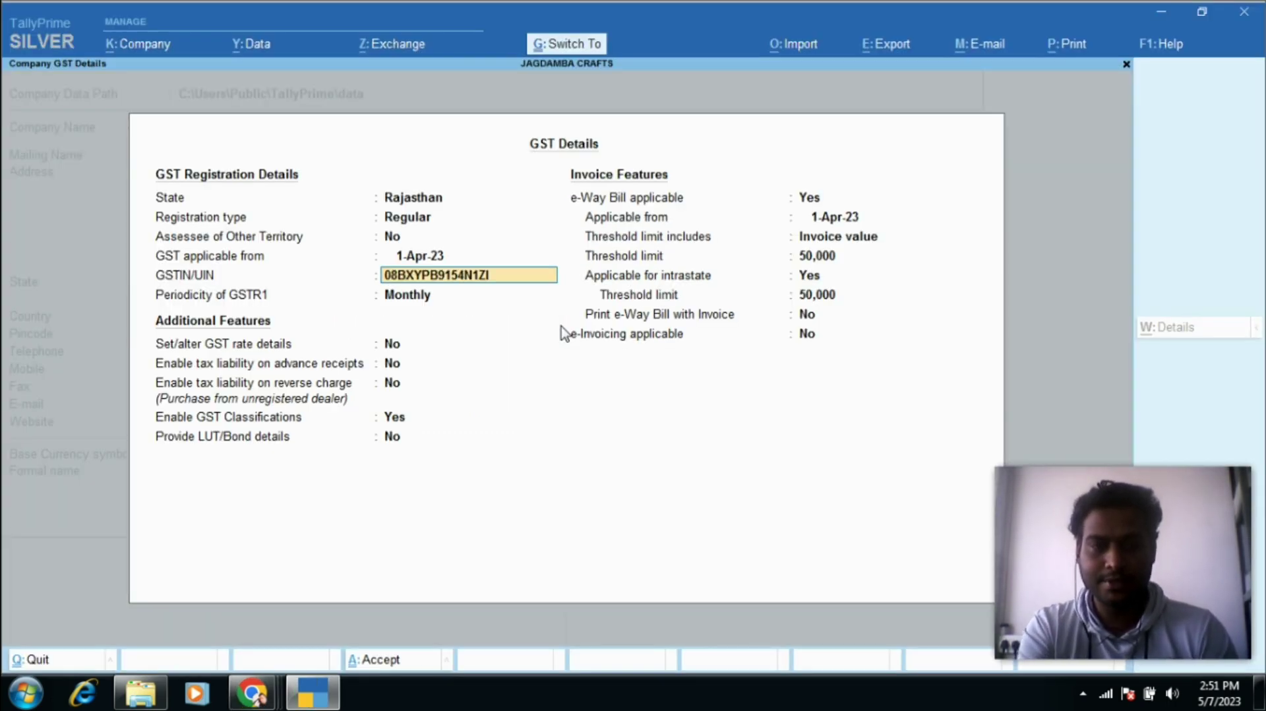
{"action": "key", "text": "Return"}
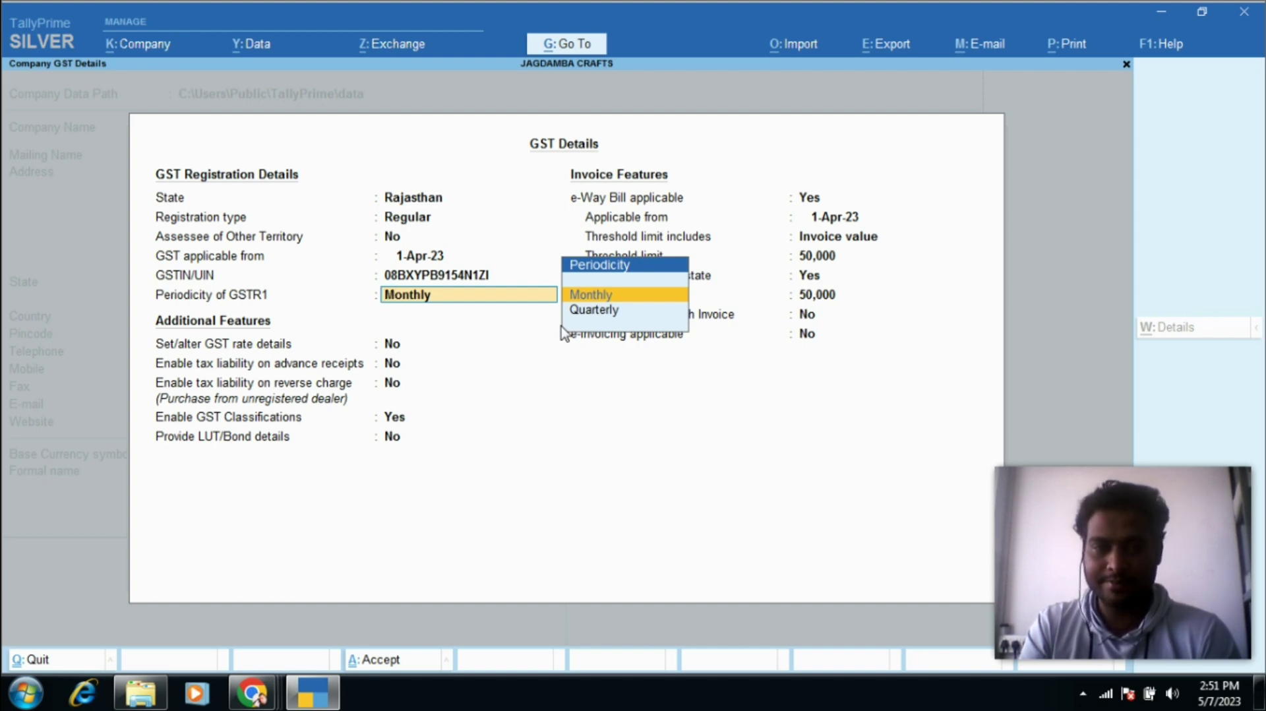
{"action": "key", "text": "Return"}
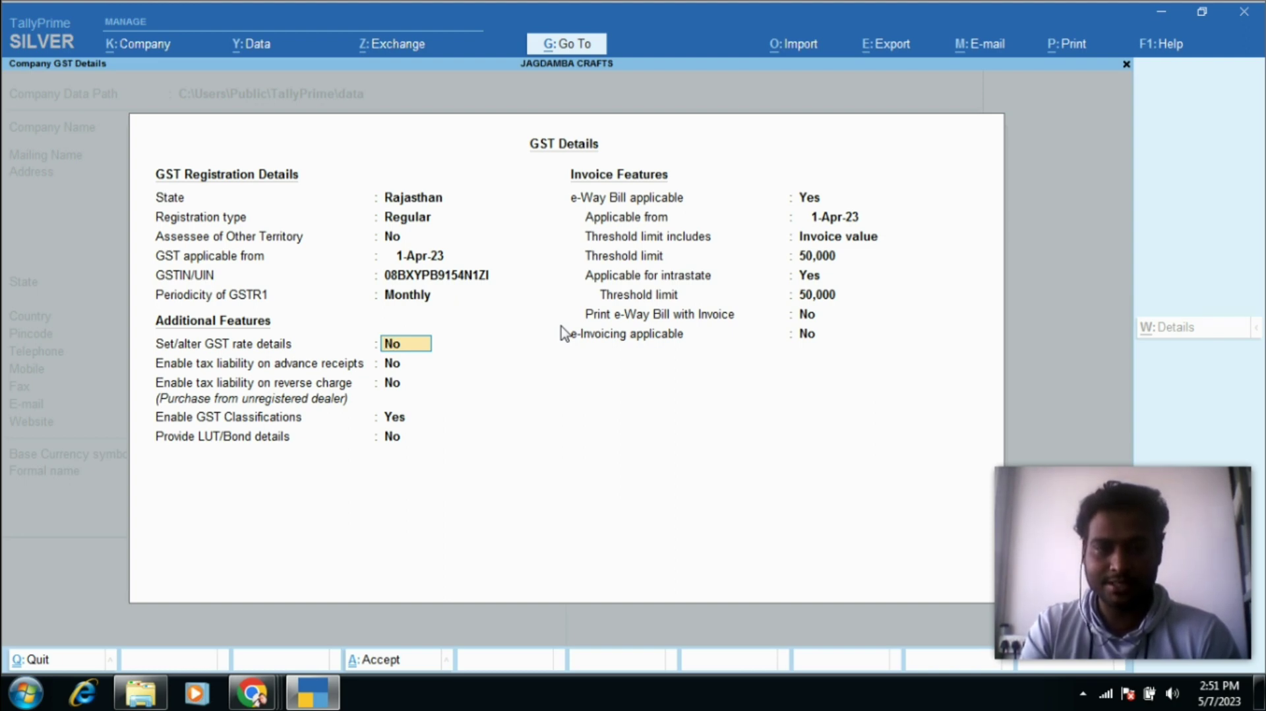
Step: Leave GST rate details and advance-receipt liability off; set reverse-charge tax liability to Yes
{"action": "key", "text": "Return"}
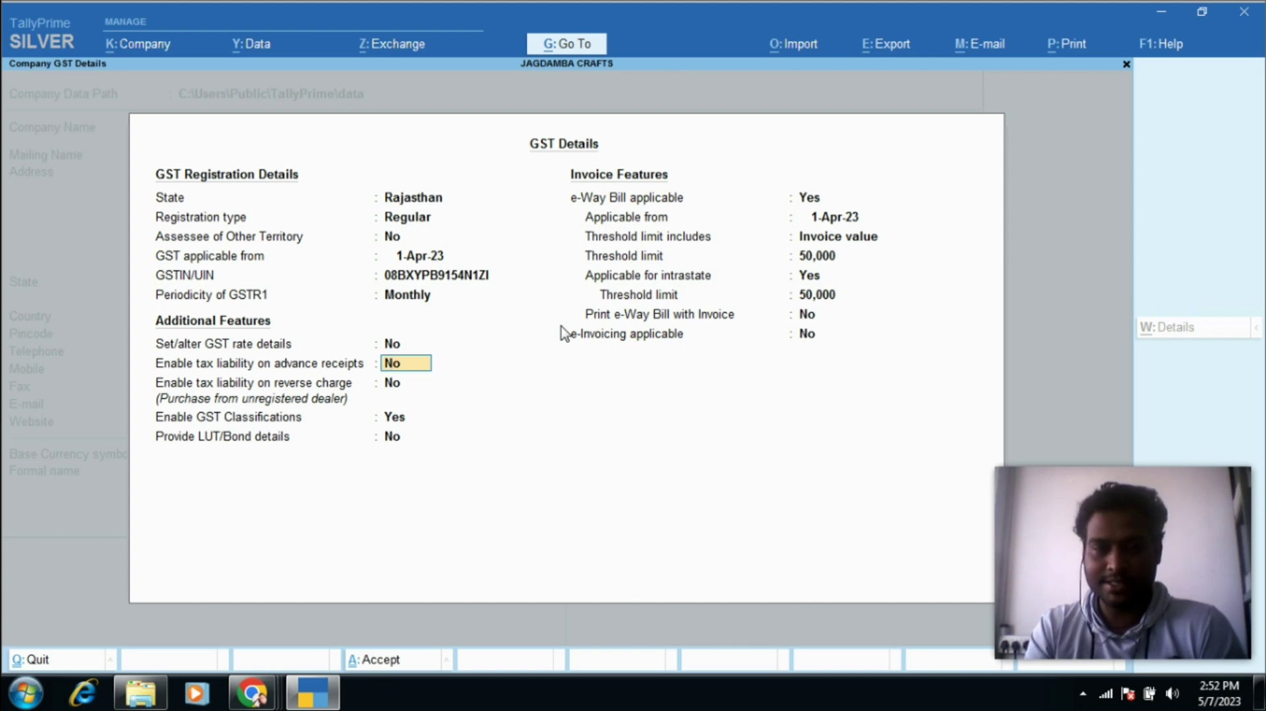
{"action": "key", "text": "Return"}
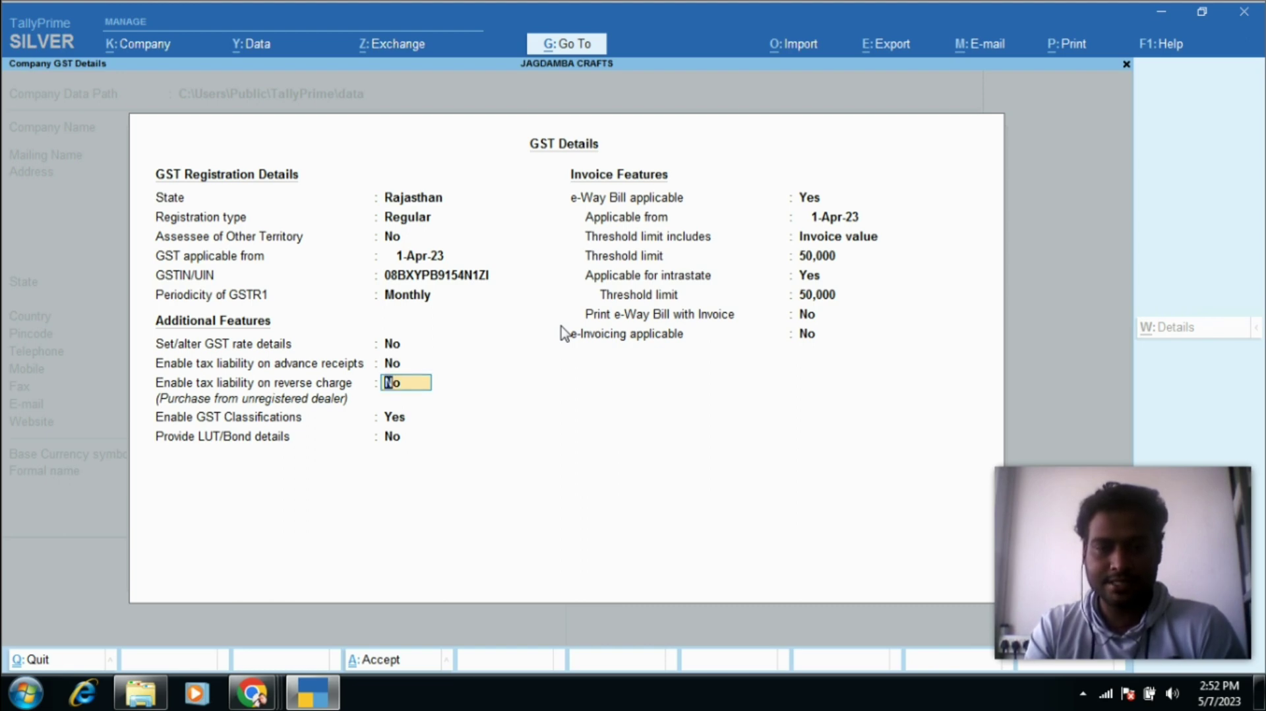
{"action": "type", "text": "Y"}
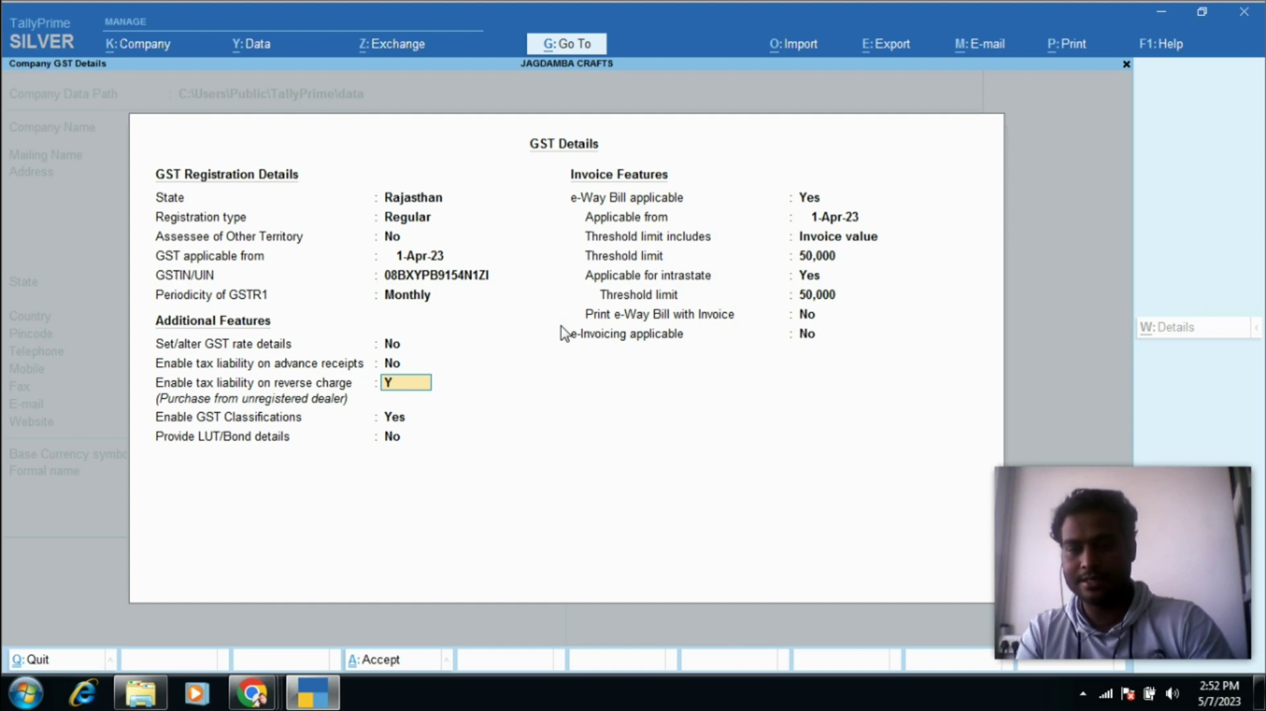
{"action": "key", "text": "Return"}
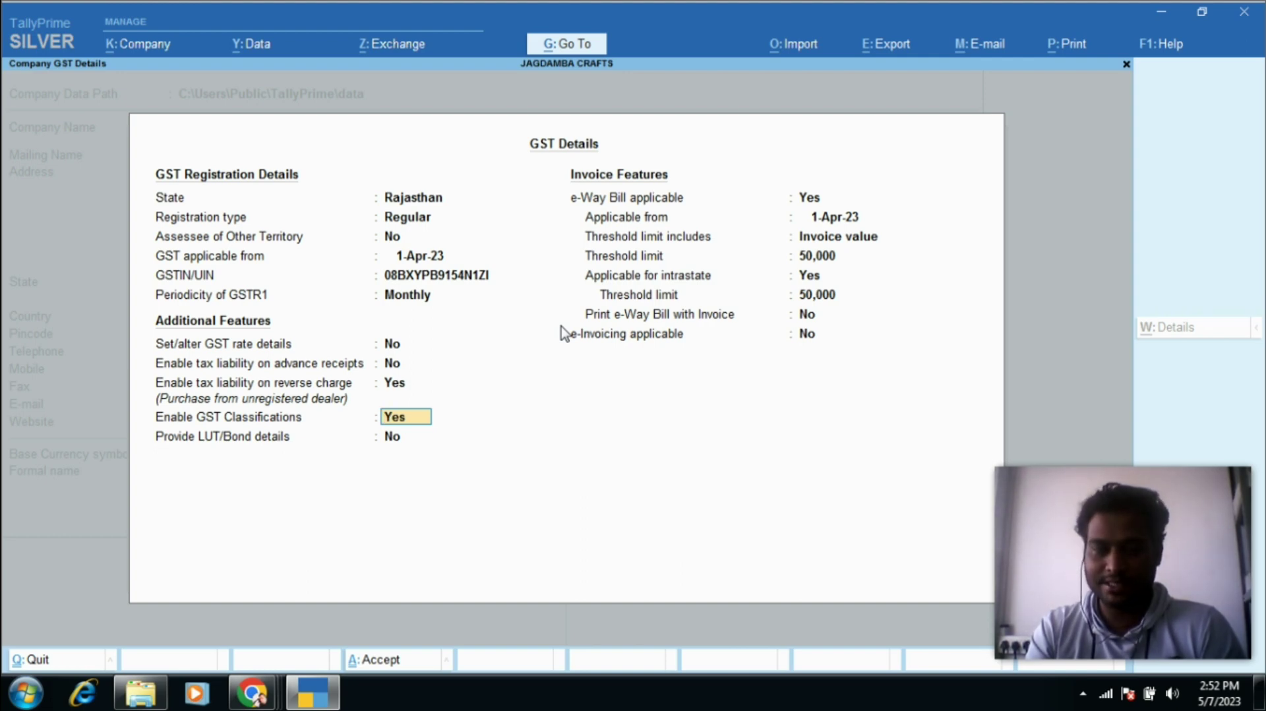
{"action": "key", "text": "Return"}
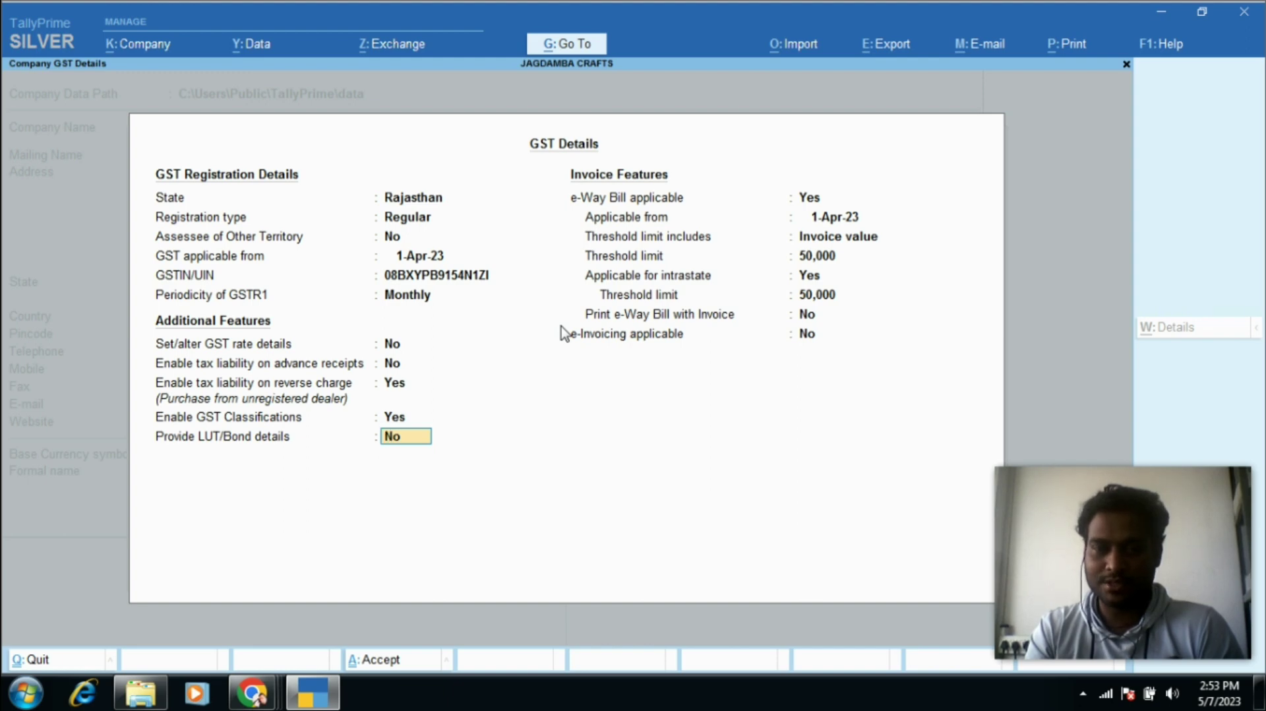
{"action": "key", "text": "Return"}
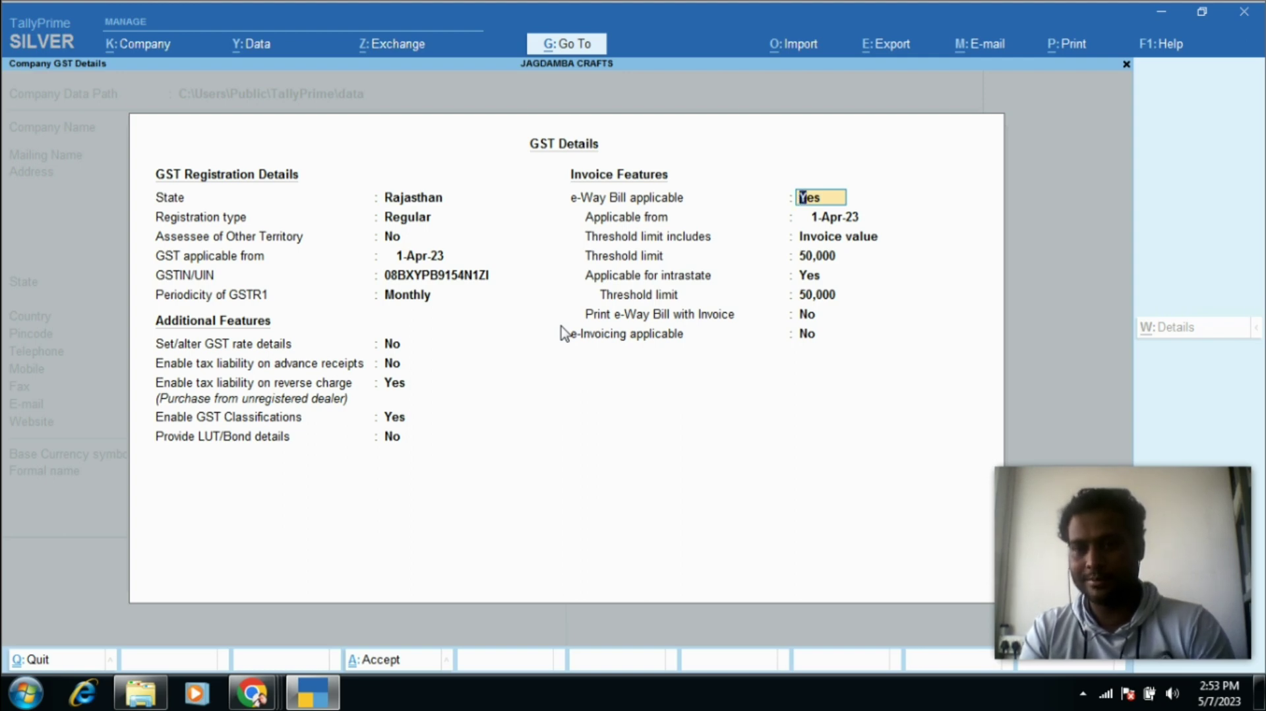
Step: Keep e-Way Bill applicable from 1-Apr-23, with thresholds on Invoice value at 50,000 and e-Invoicing off
{"action": "key", "text": "Return"}
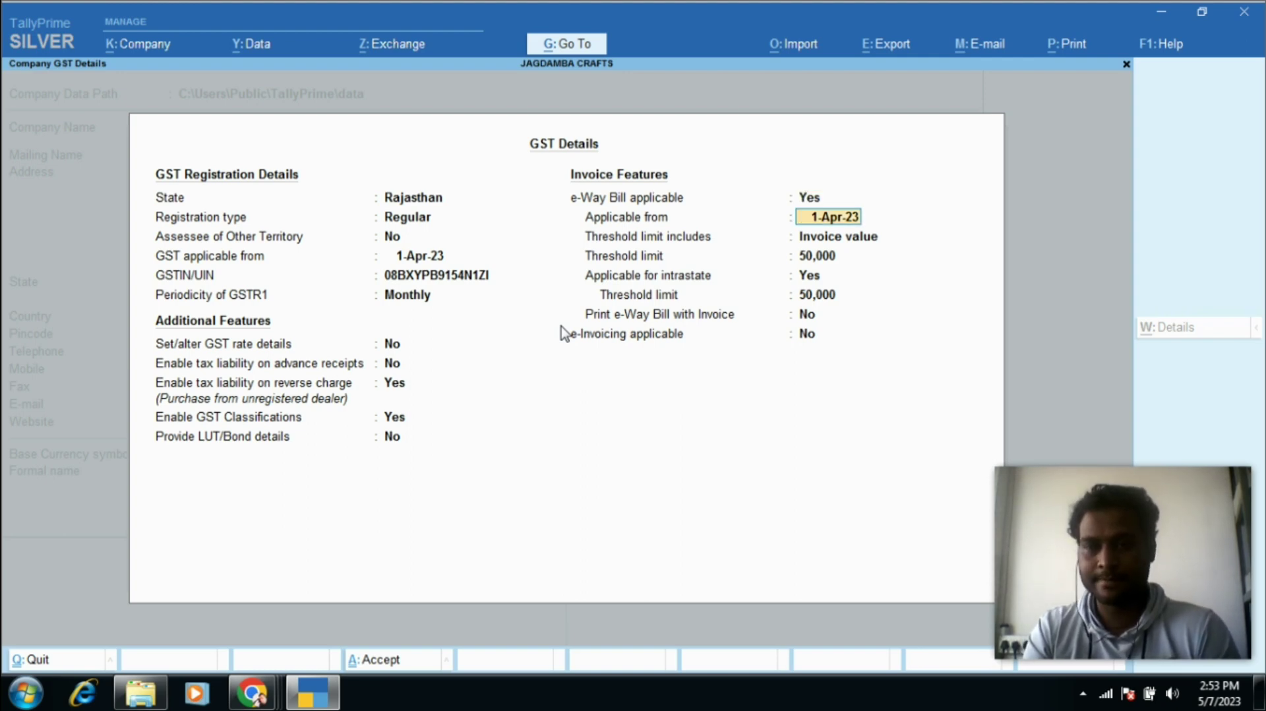
{"action": "key", "text": "Return"}
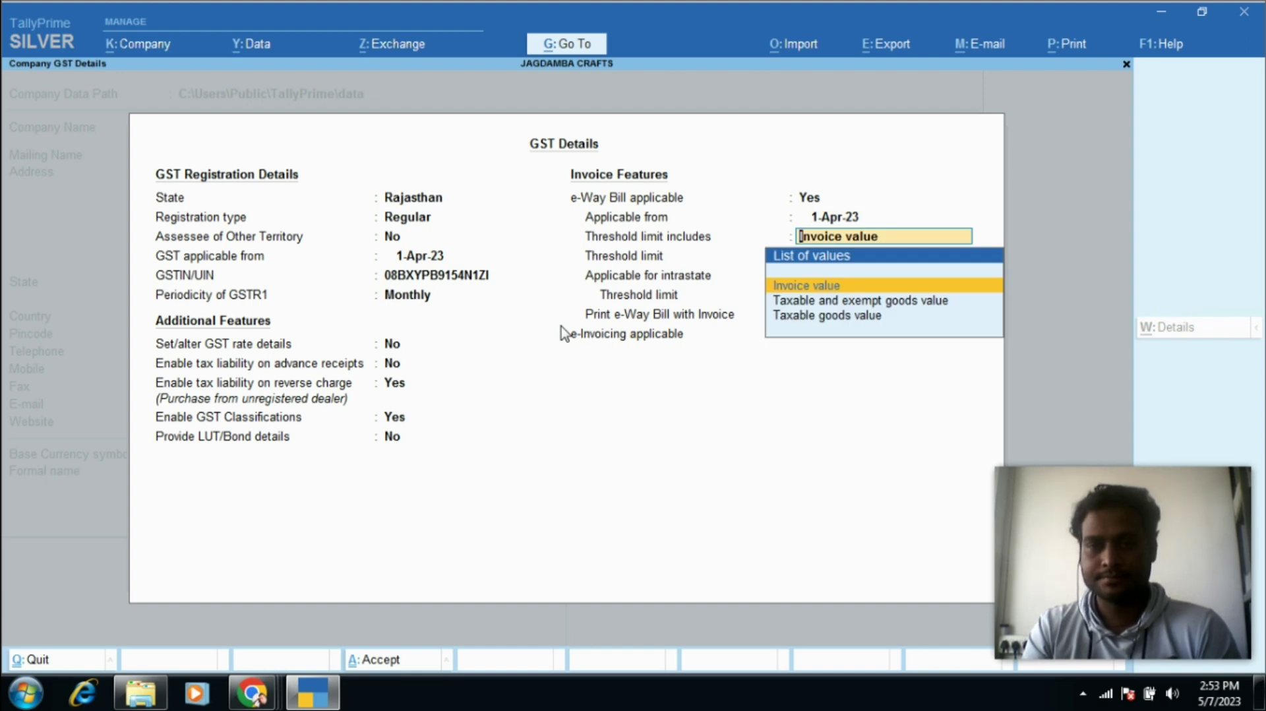
{"action": "key", "text": "Return"}
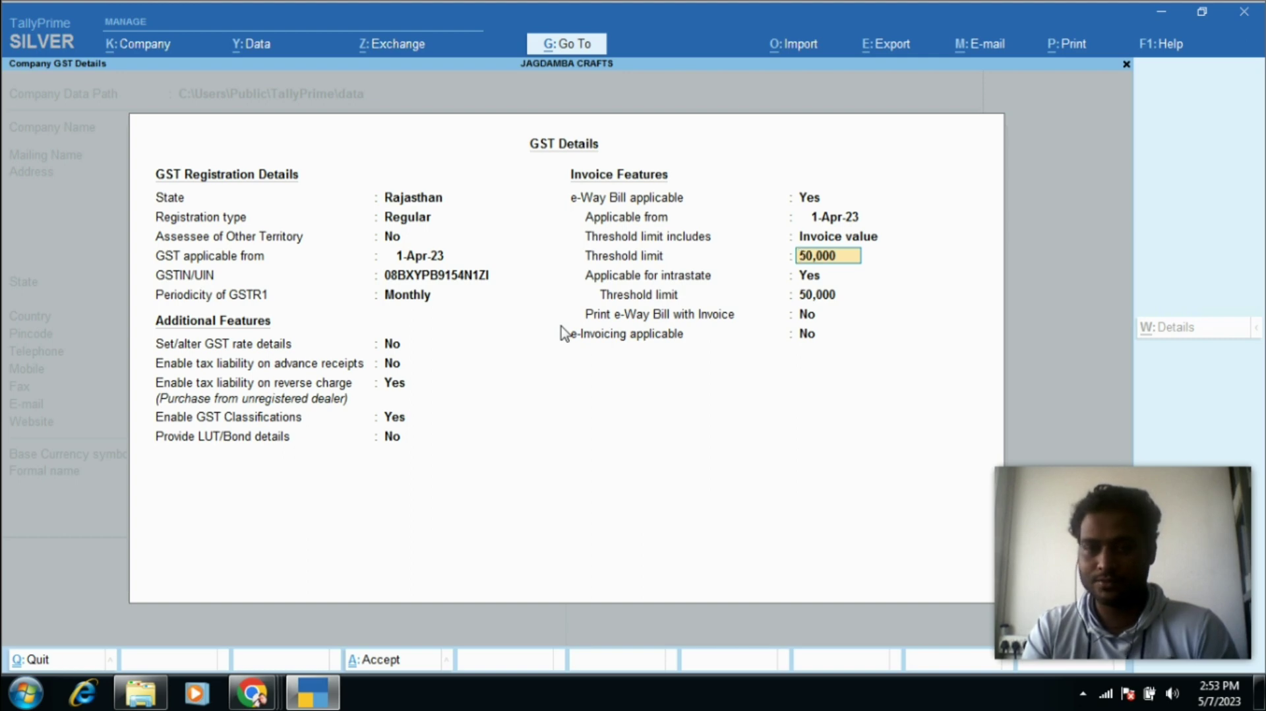
{"action": "key", "text": "Return"}
{"action": "key", "text": "Return"}
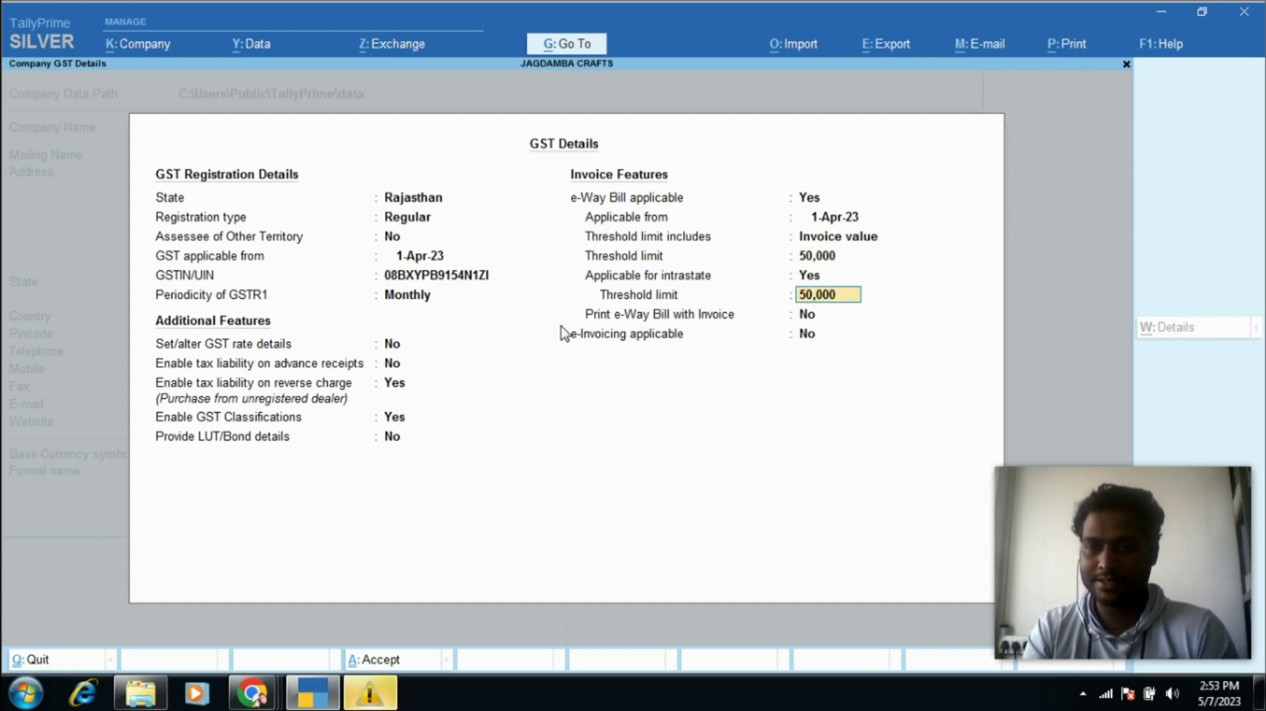
{"action": "key", "text": "Return"}
{"action": "key", "text": "Return"}
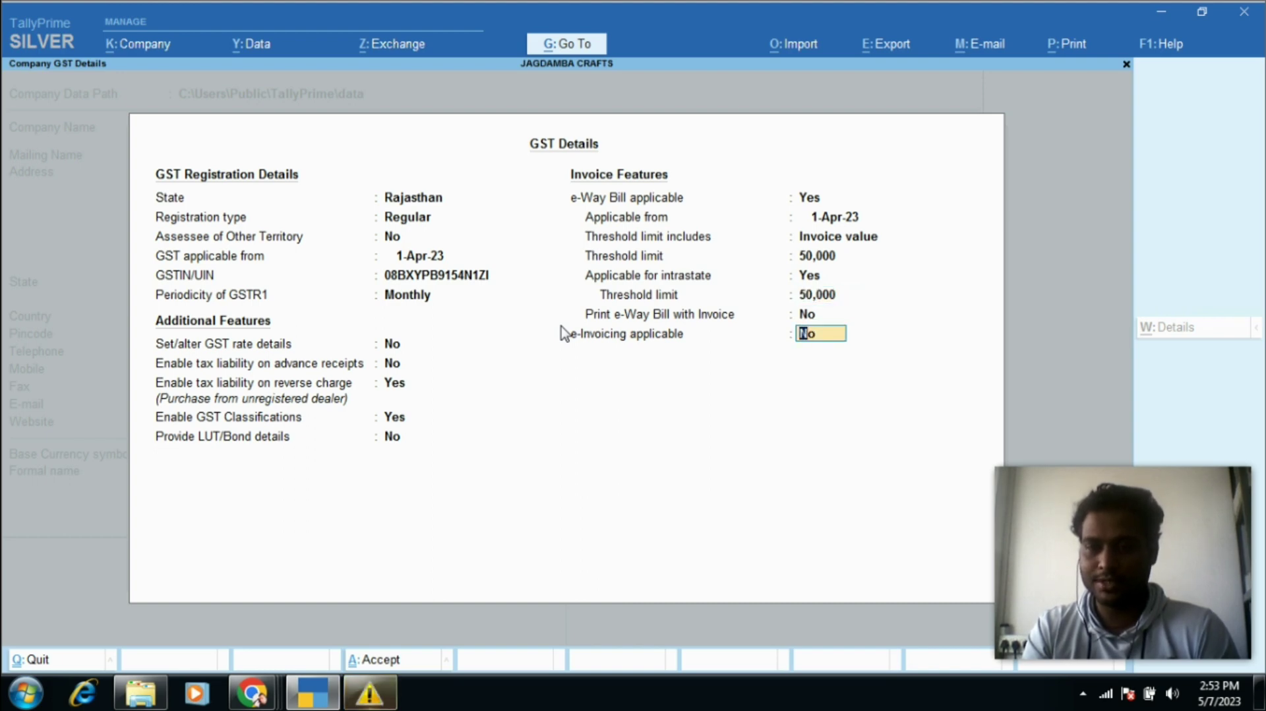
{"action": "key", "text": "Return"}
{"action": "key", "text": "Return"}
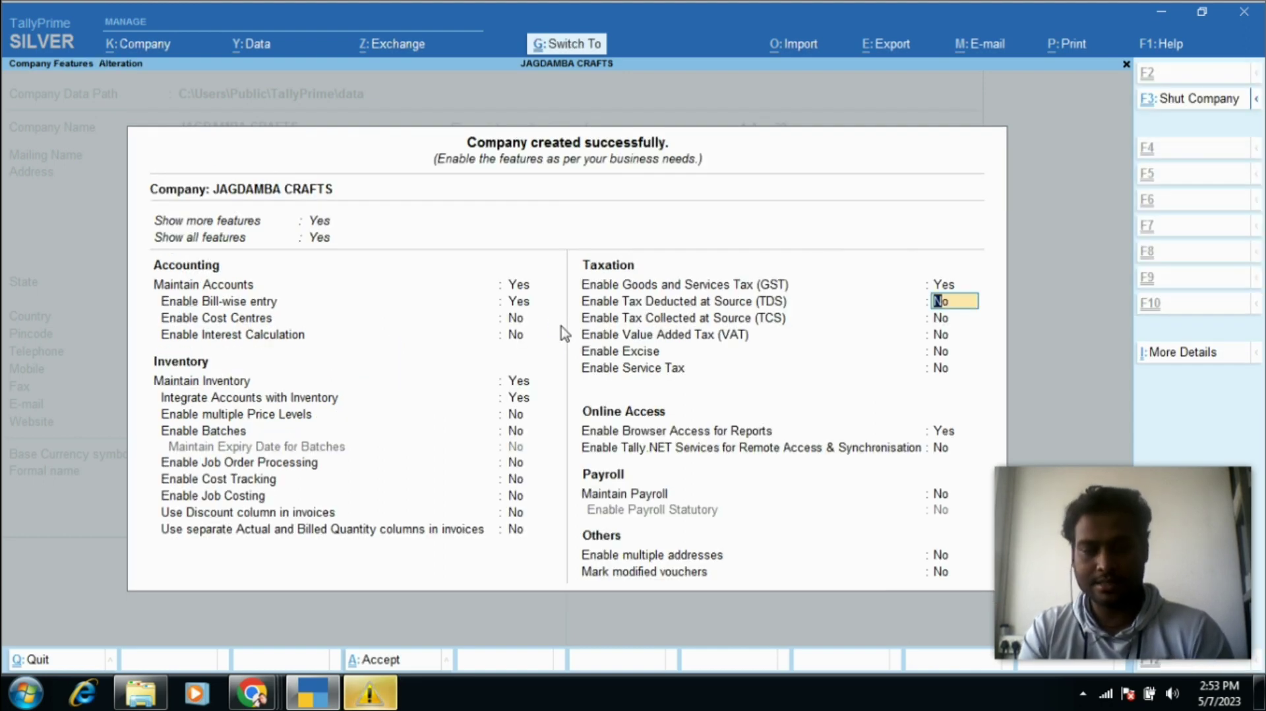
Step: Save the company features and view Profit & Loss for 1-3-2023 to 31-3-2023
{"action": "key", "text": "ctrl+a"}
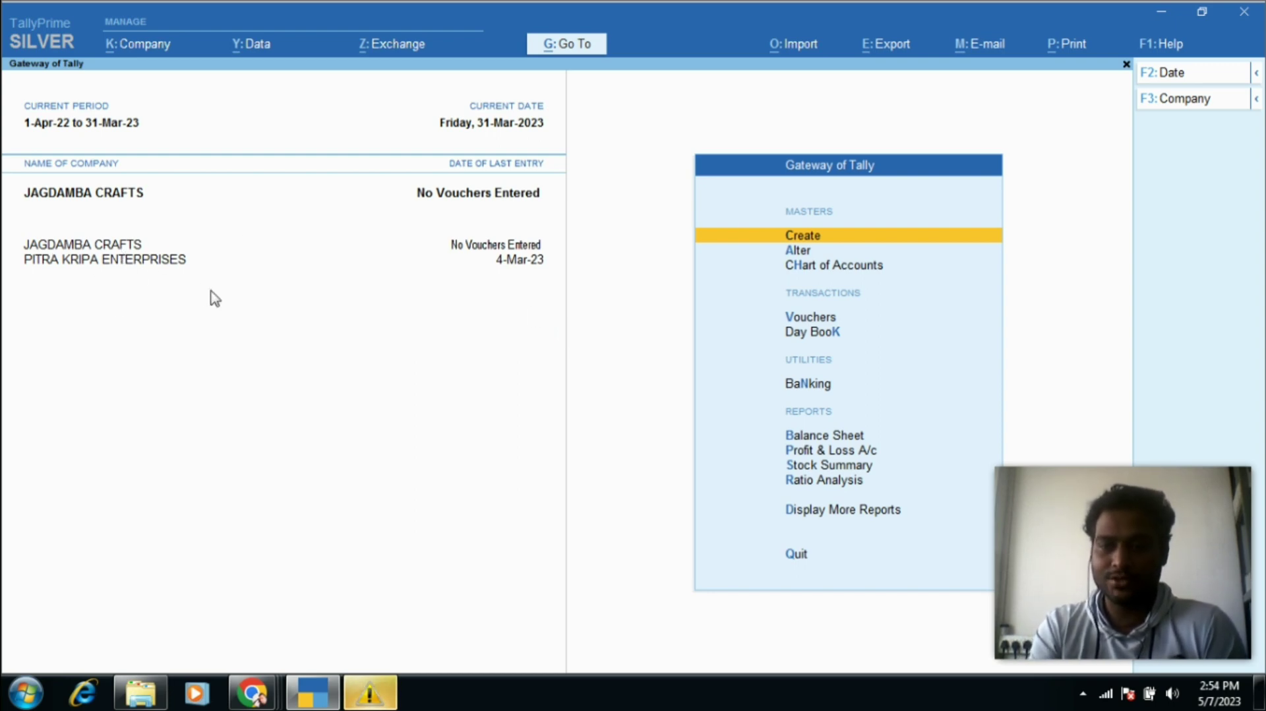
{"action": "key", "text": "p"}
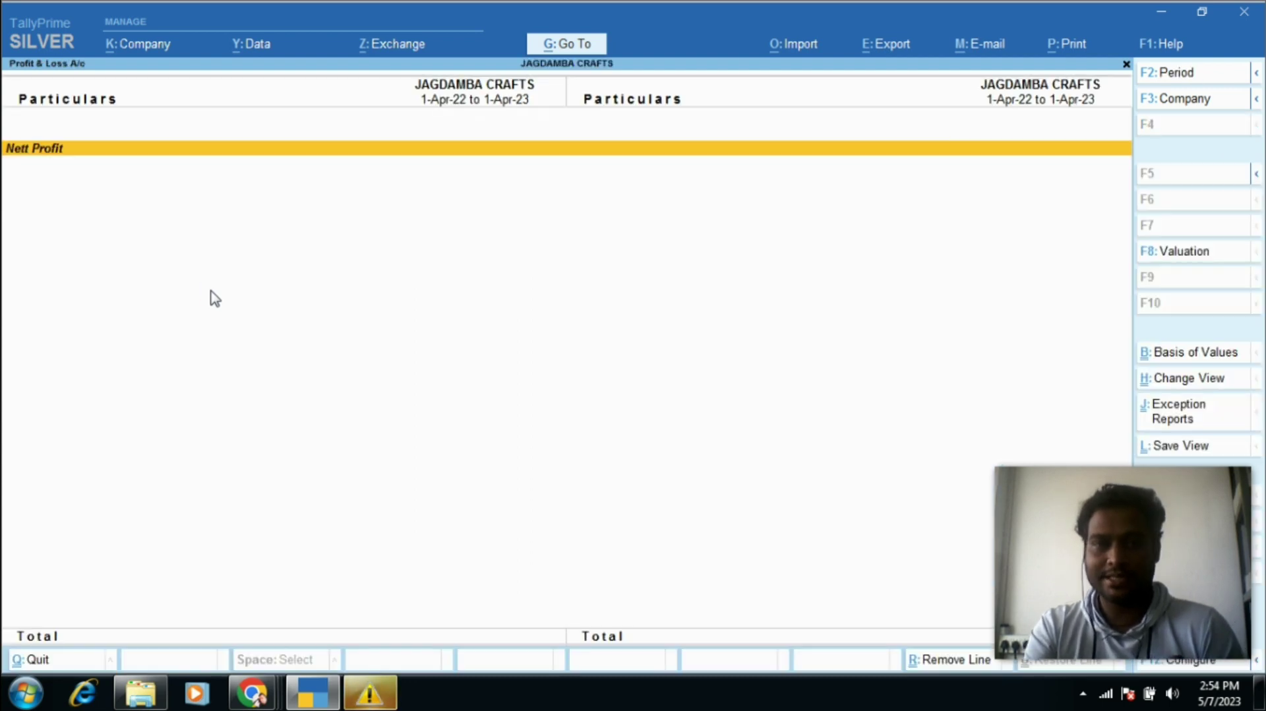
{"action": "key", "text": "alt+F2"}
{"action": "type", "text": "0"}
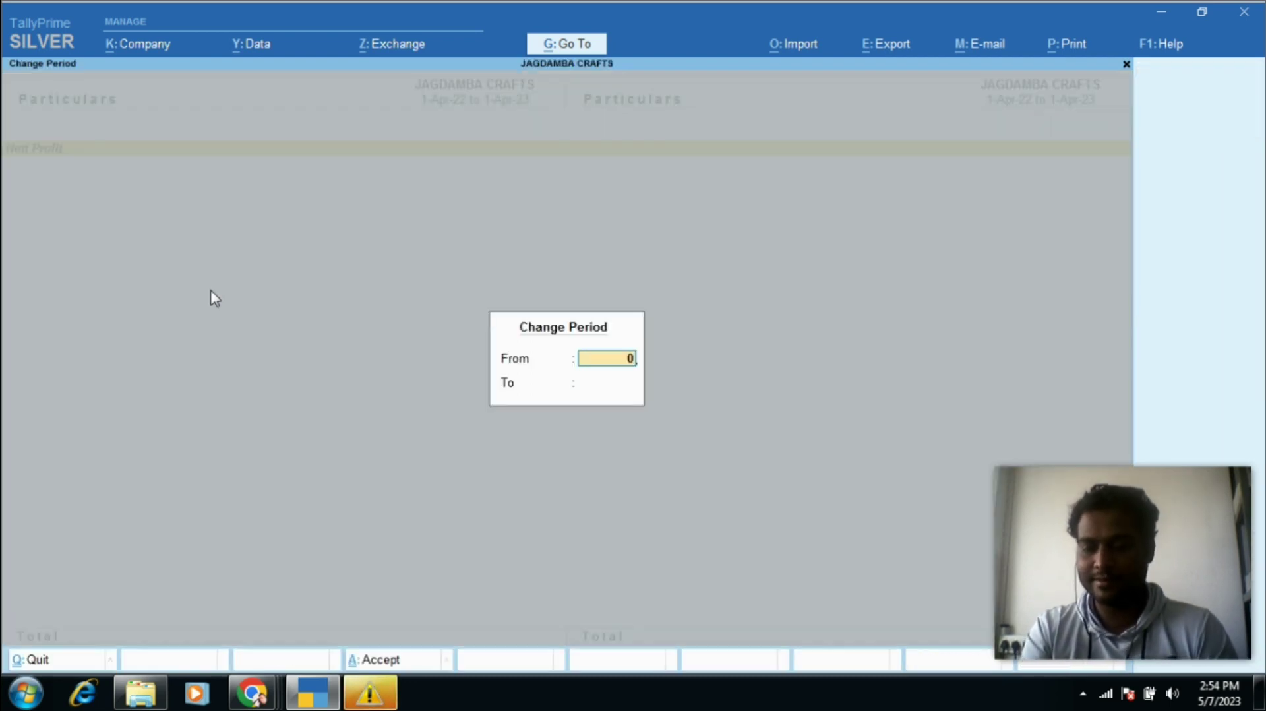
{"action": "type", "text": "1+3+2023"}
{"action": "key", "text": "Return"}
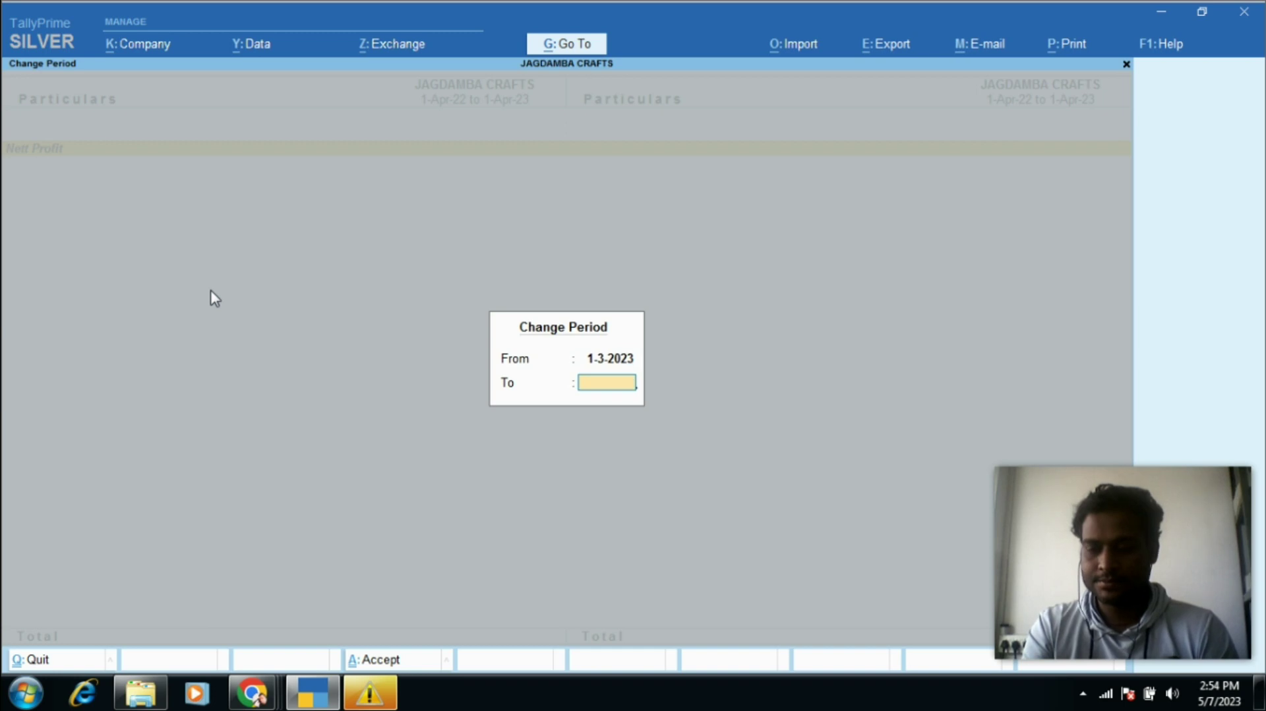
{"action": "type", "text": "31+3+2023"}
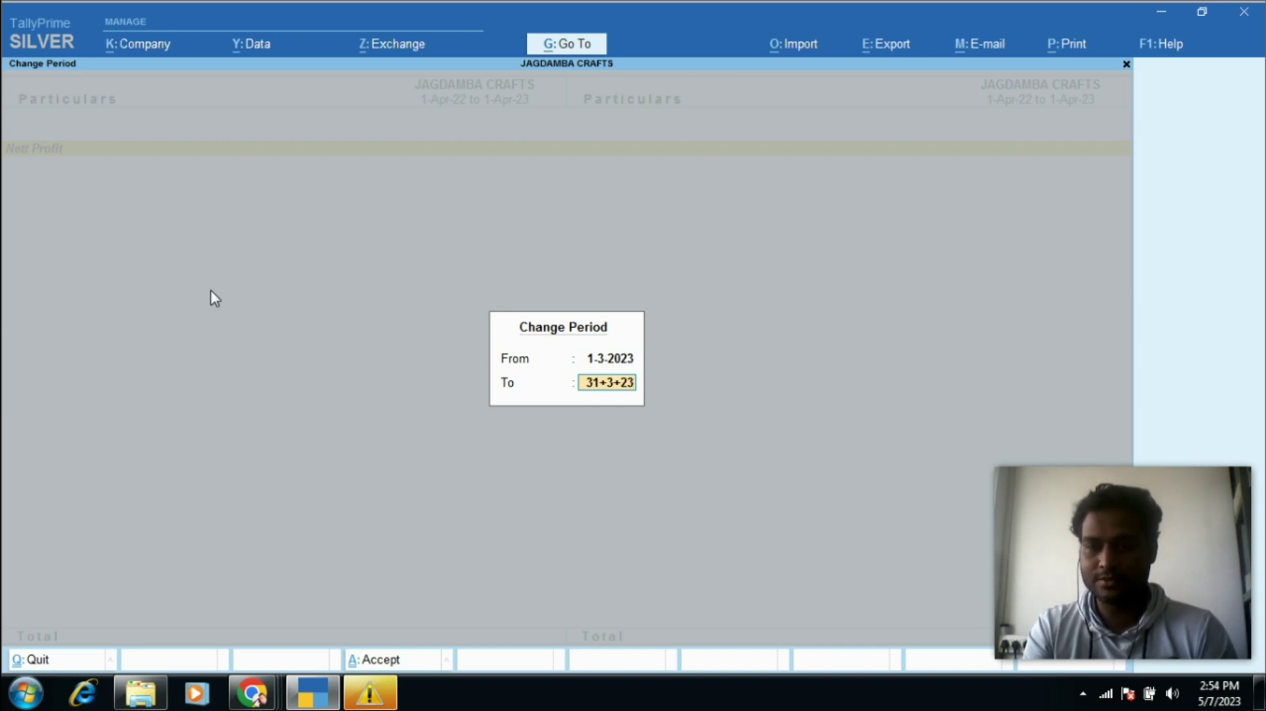
{"action": "key", "text": "Return"}
Step: Review the empty Balance Sheet and return to the Gateway of Tally
{"action": "key", "text": "Escape"}
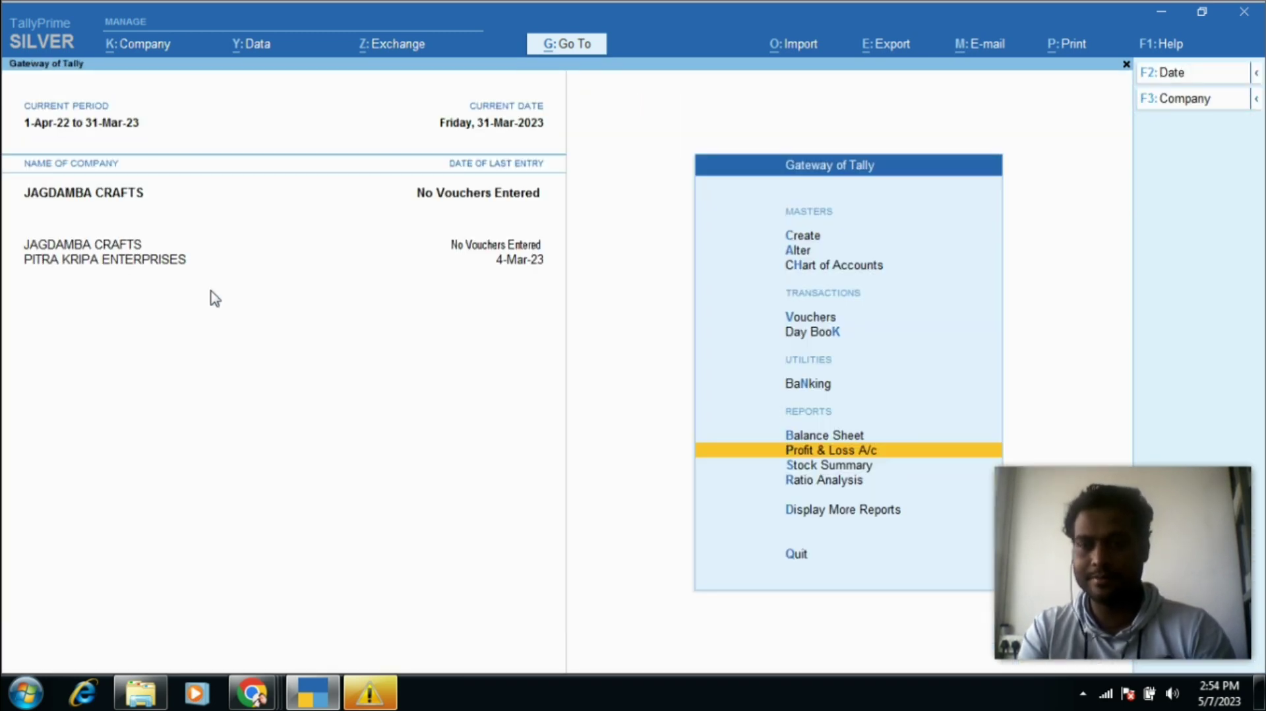
{"action": "key", "text": "Up"}
{"action": "key", "text": "Return"}
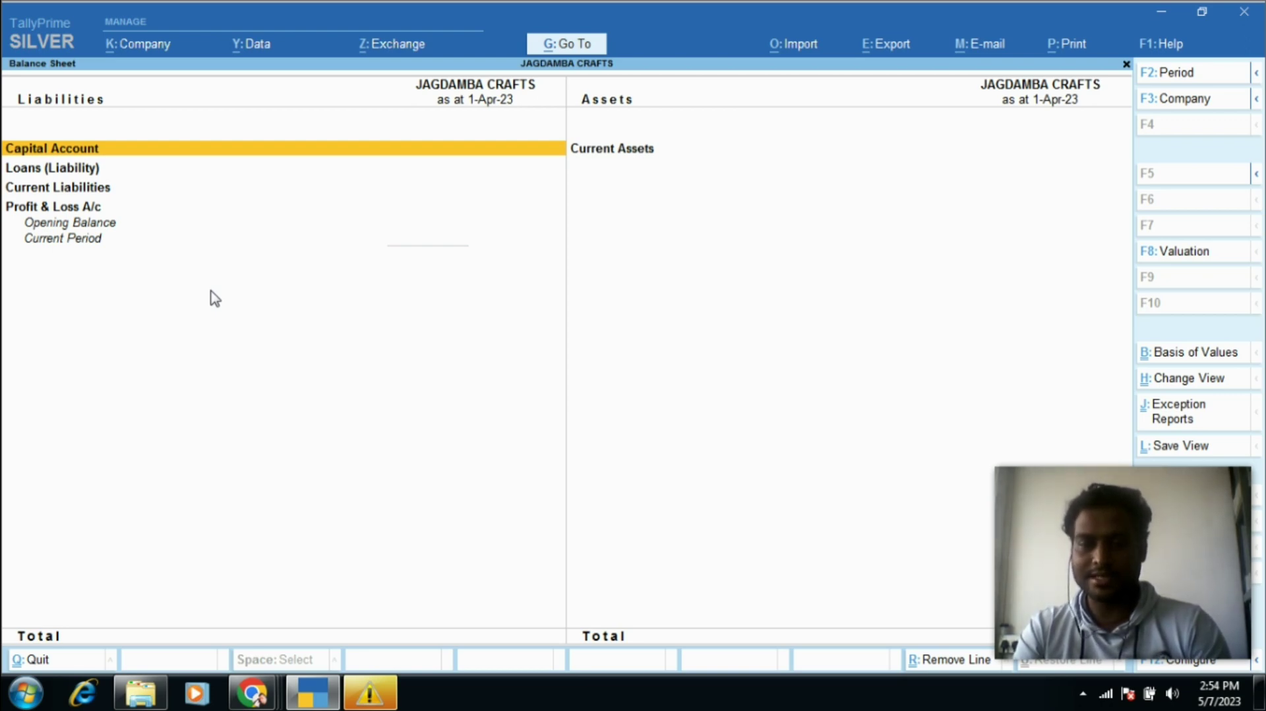
{"action": "key", "text": "Escape"}
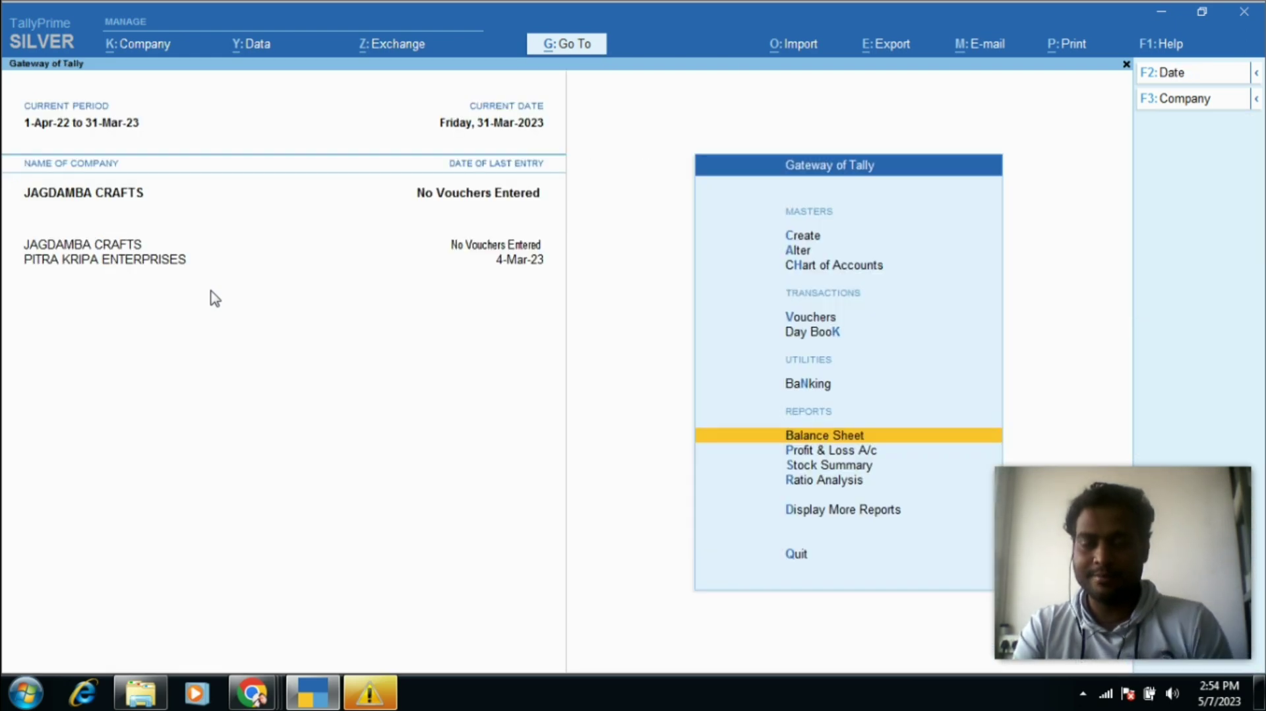